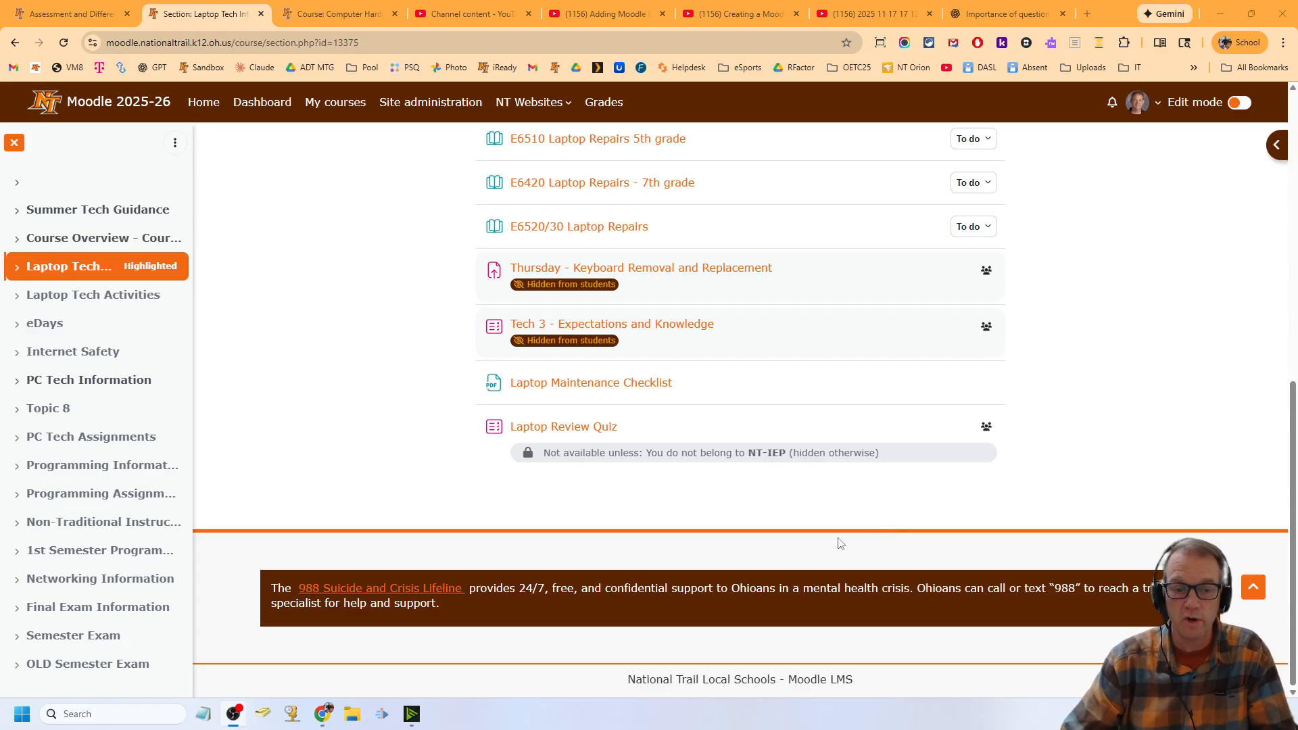
Turn on edit mode for the Laptop Tech Information section and duplicate the Laptop Review Quiz.
scroll(943, 553, "up", 3)
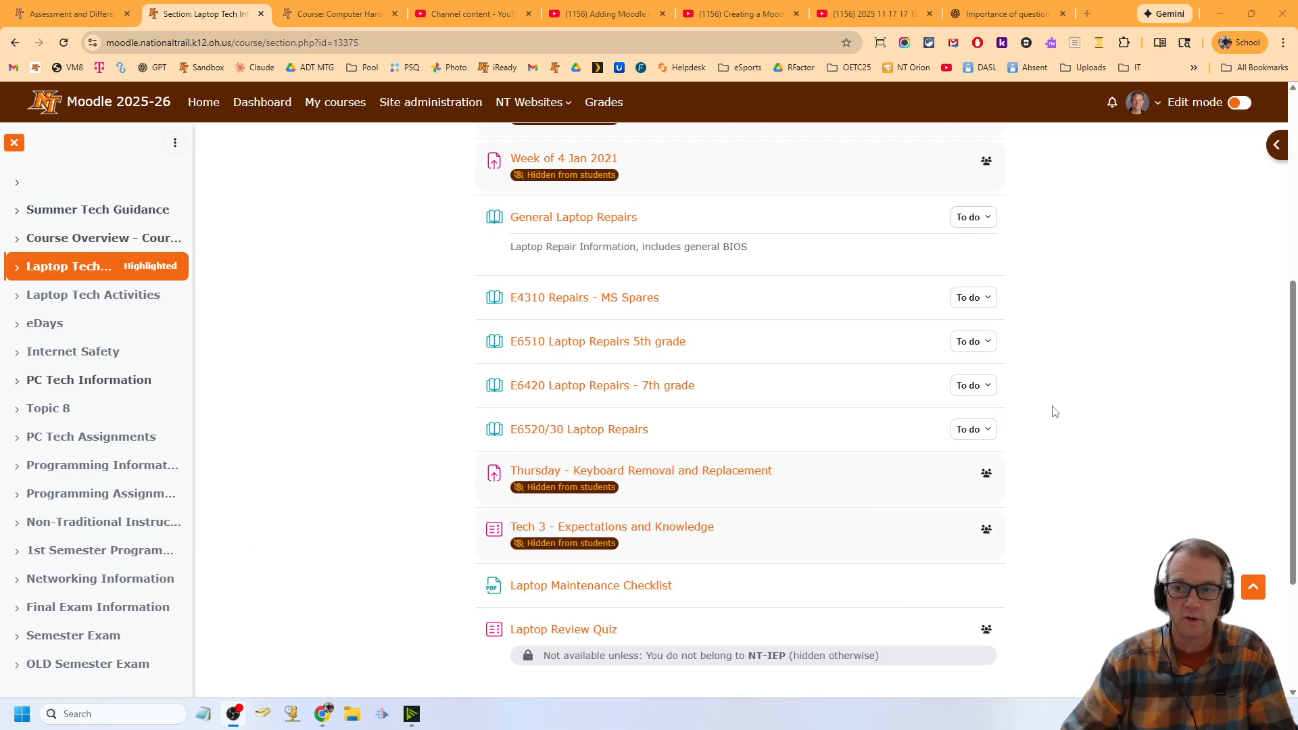
scroll(741, 478, "down", 3)
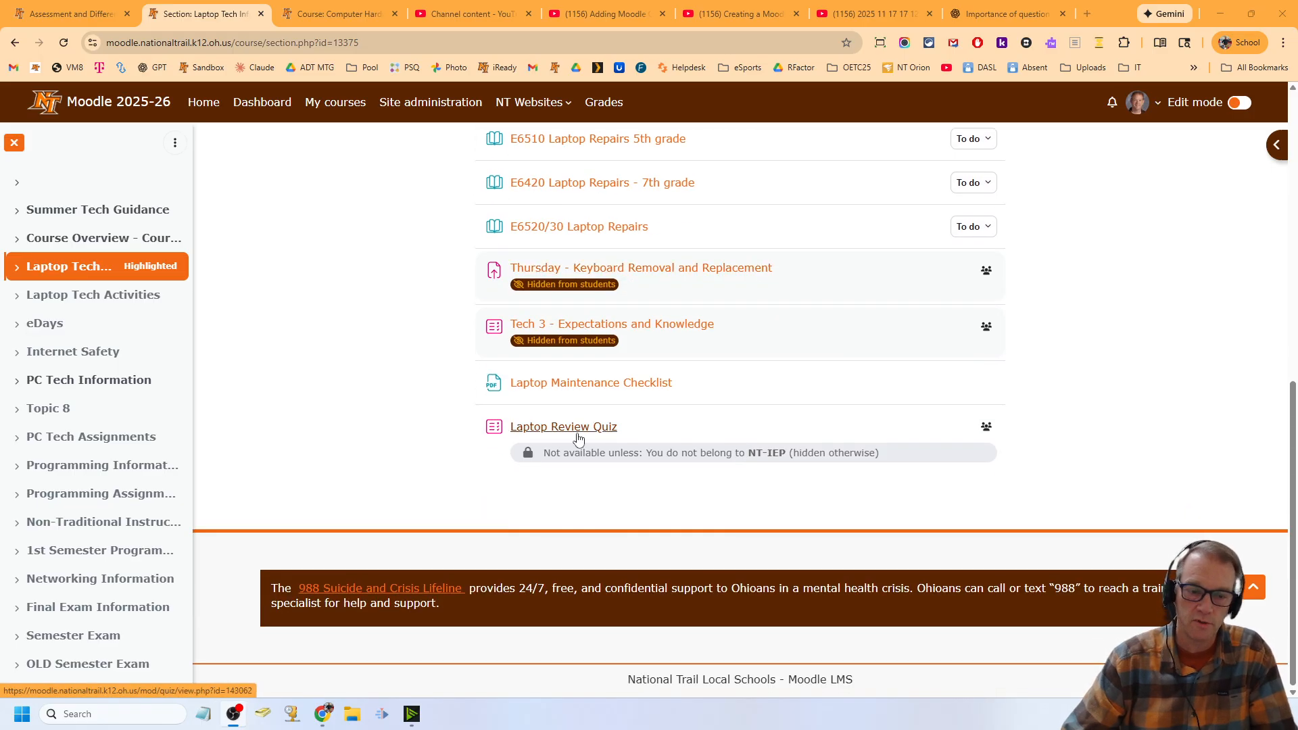
left_click(1247, 108)
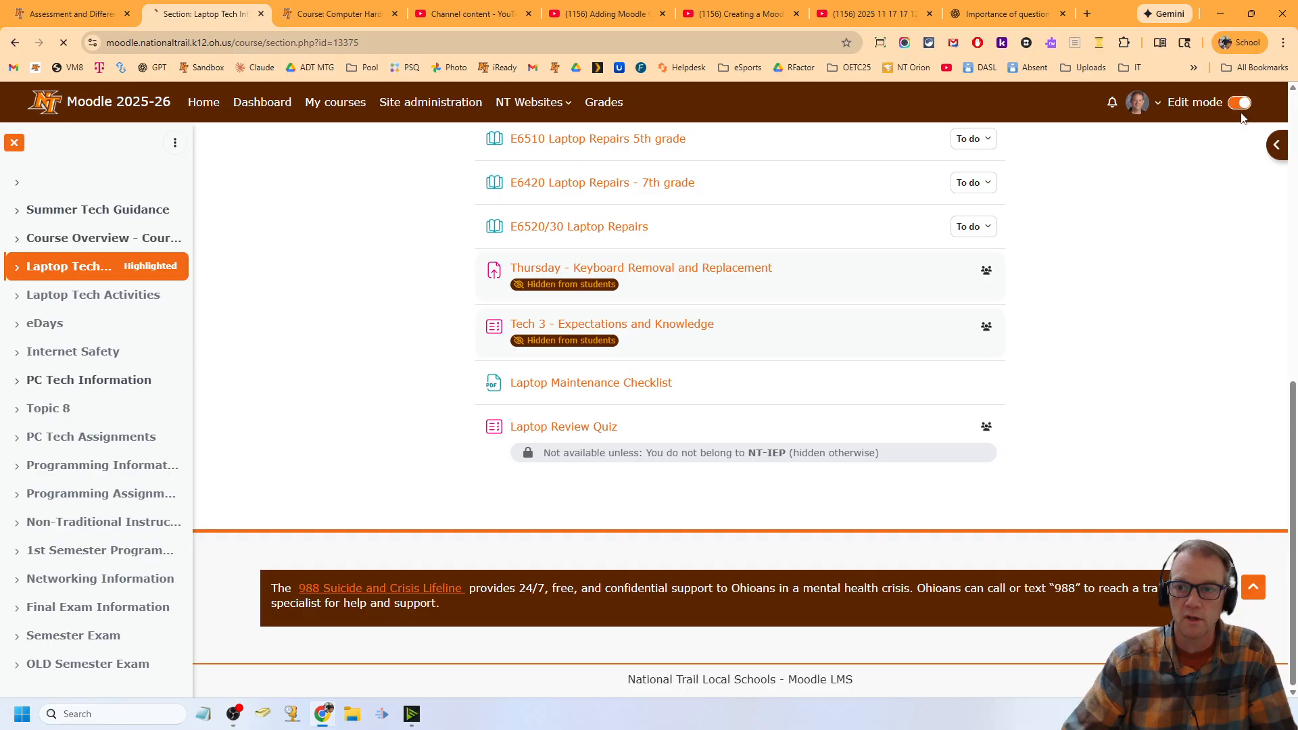
scroll(1034, 466, "down", 9)
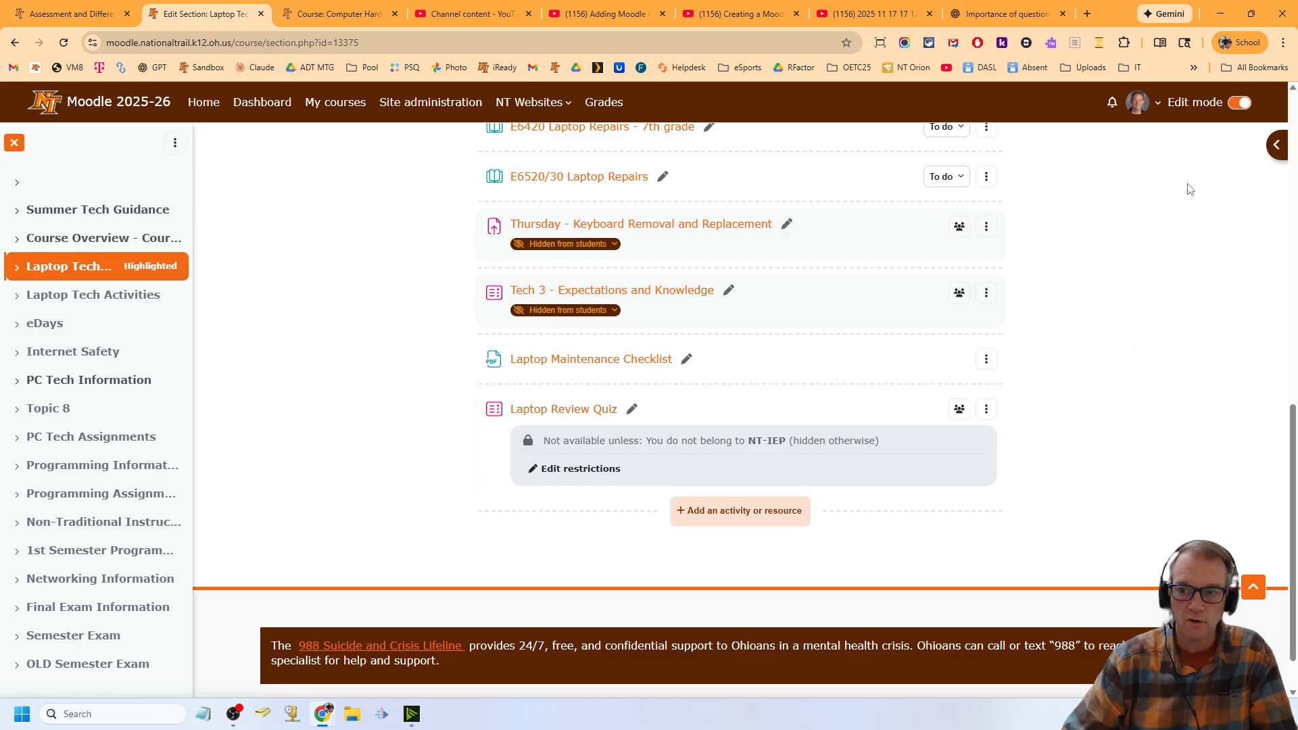
left_click(986, 409)
left_click(930, 500)
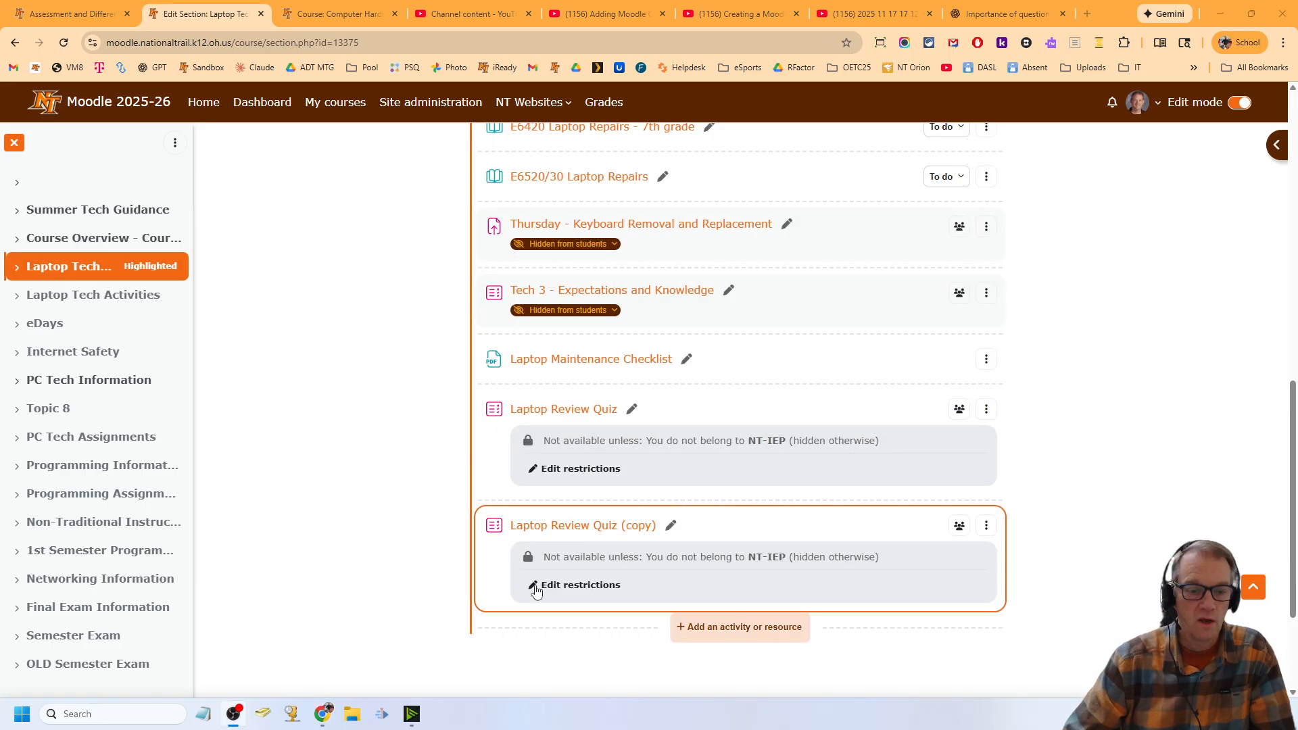
Open the settings of the duplicated quiz and remove "(copy)" from its name, leaving "Laptop Review Quiz".
left_click(987, 527)
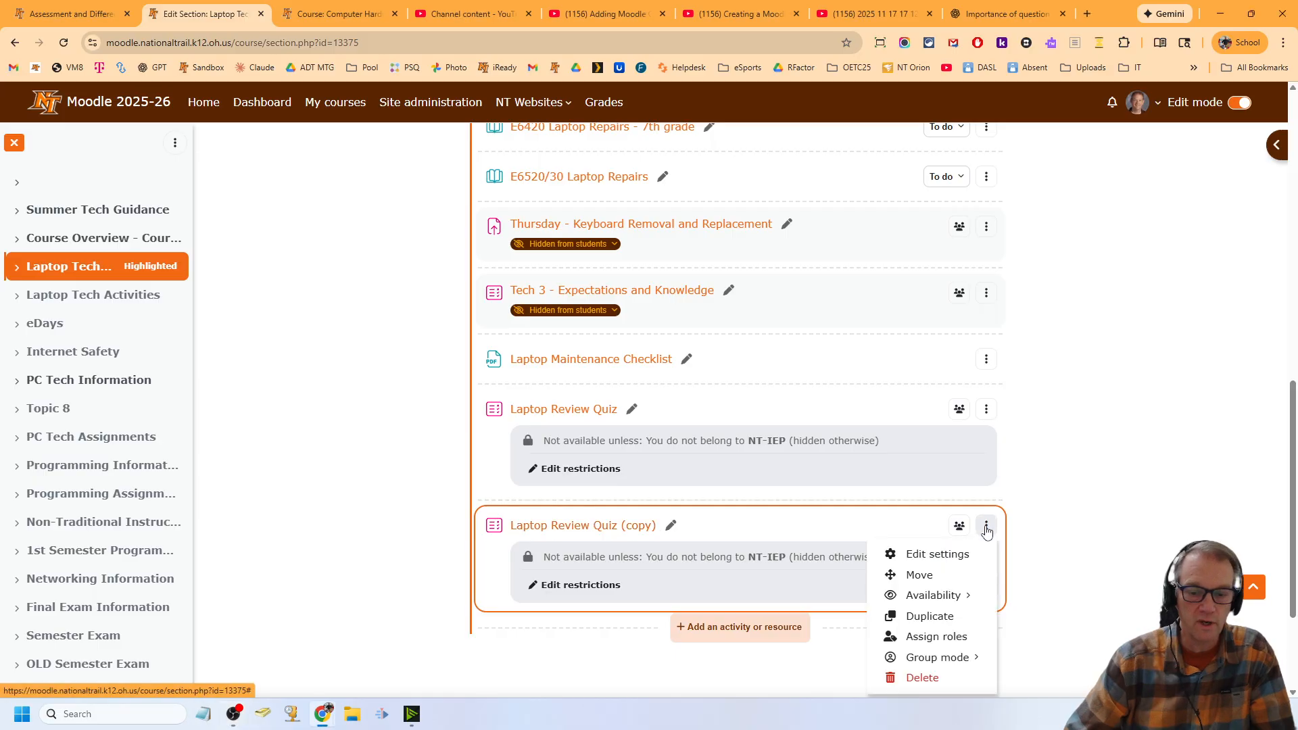
left_click(953, 554)
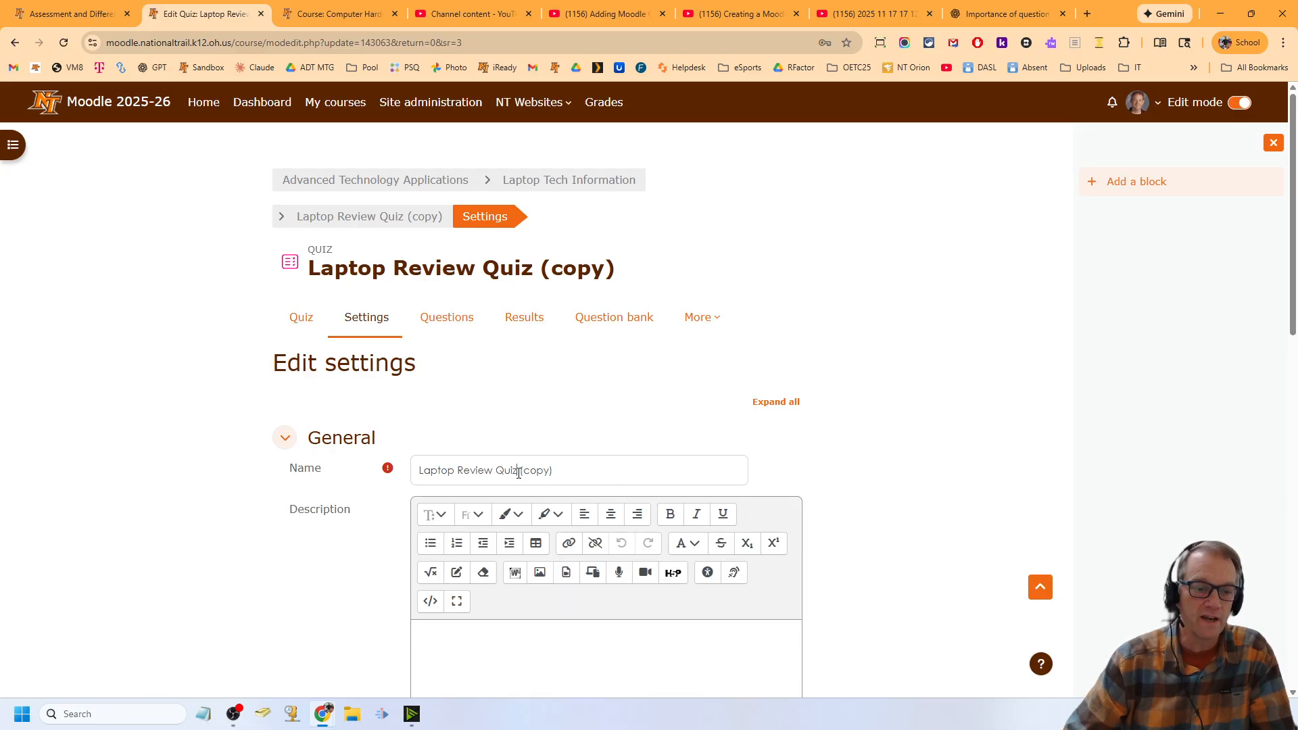
left_click_drag(517, 471, 553, 471)
key("BackSpace")
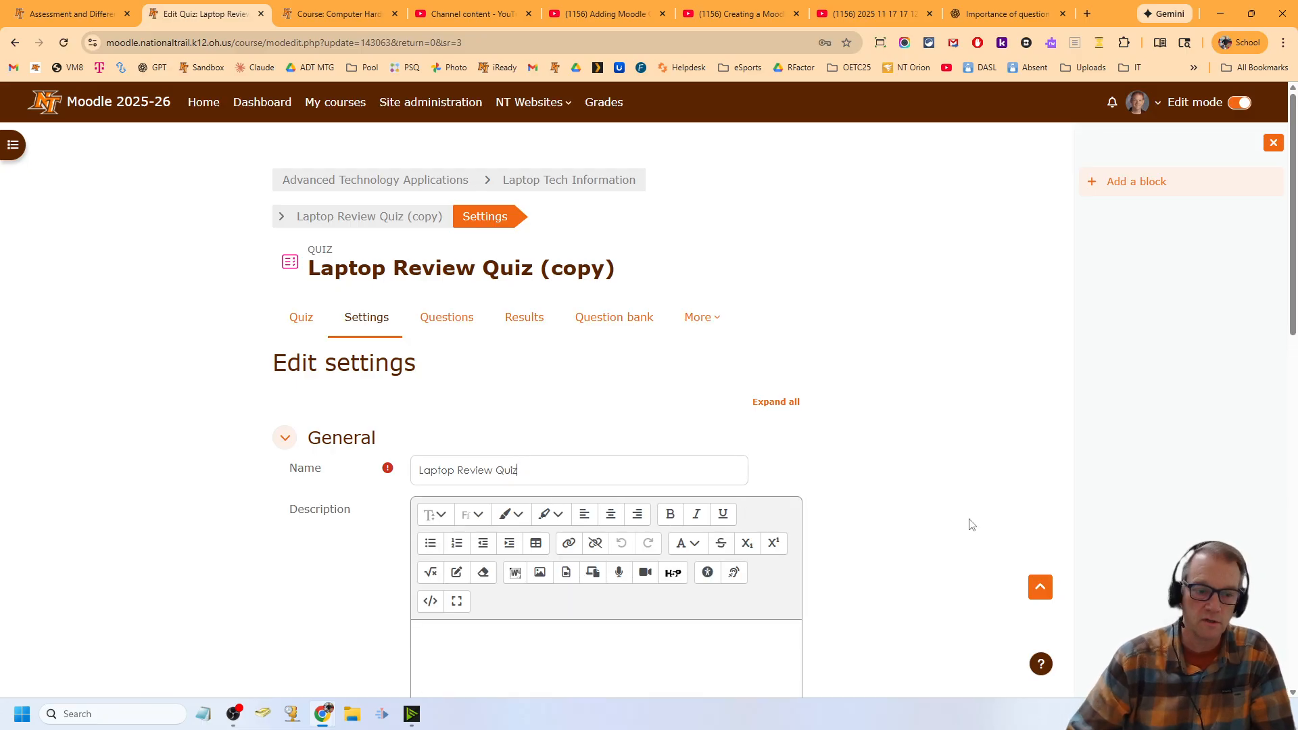
Set the access restriction so students must match group NT-IEP, hide the quiz from everyone else, and save and display it.
scroll(667, 359, "down", 15)
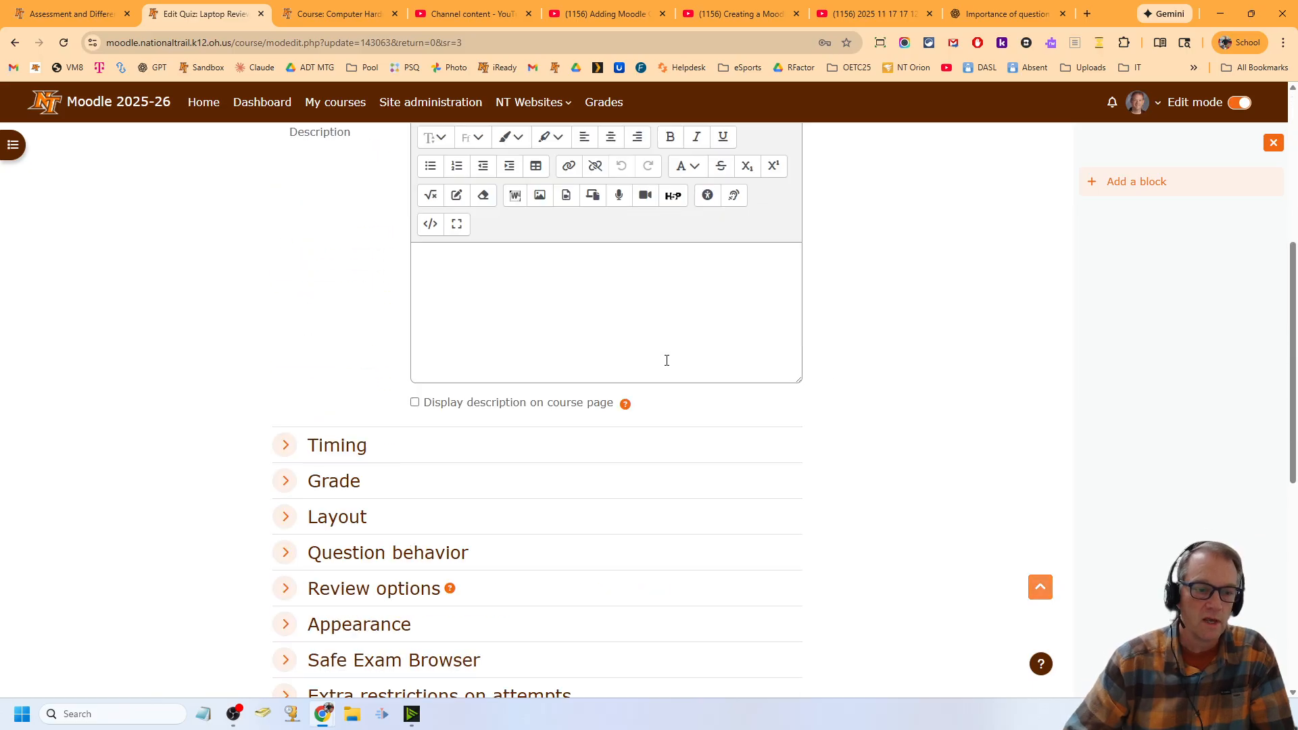
left_click(412, 370)
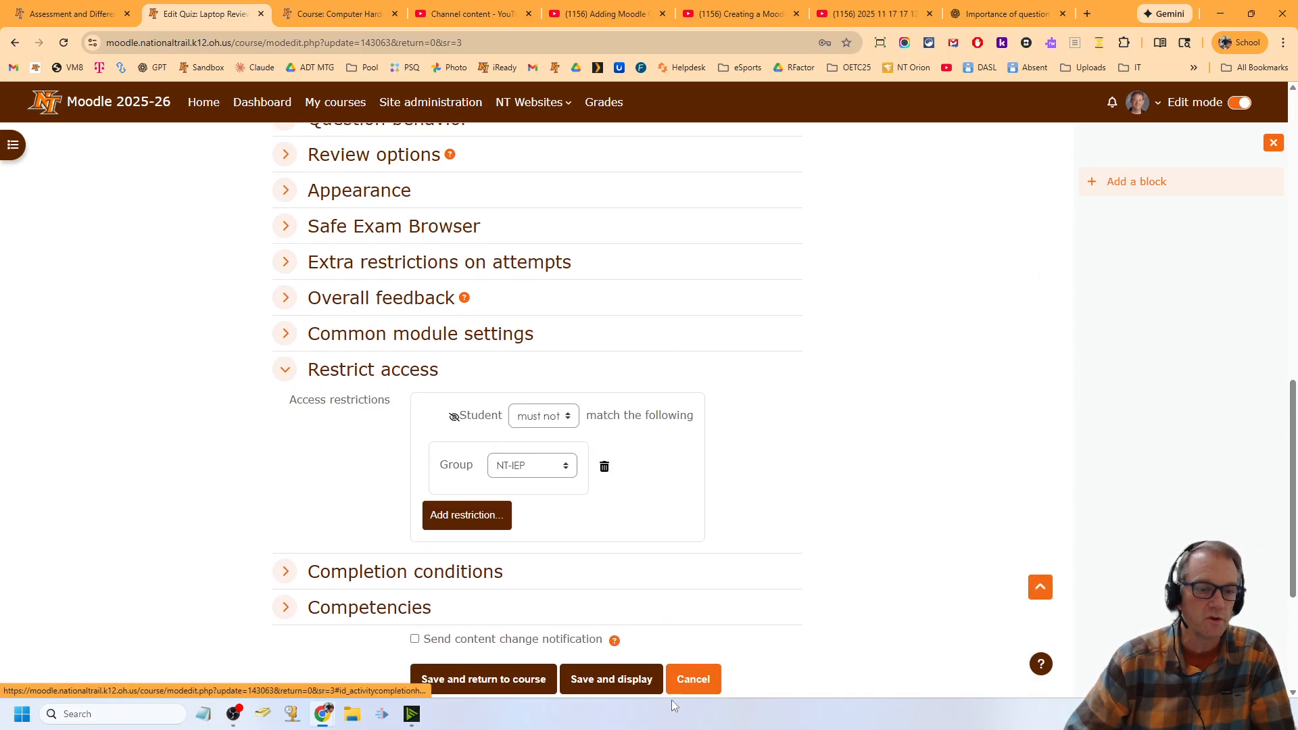
left_click(553, 416)
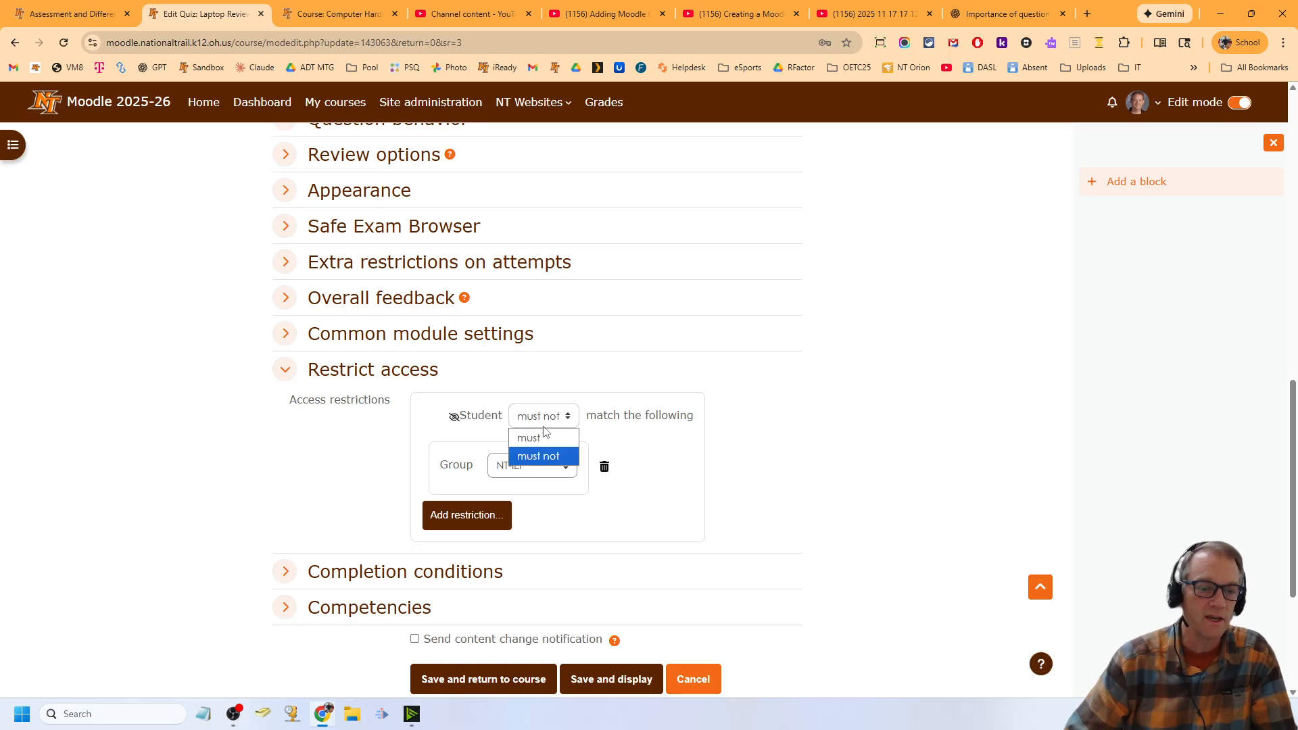
left_click(543, 434)
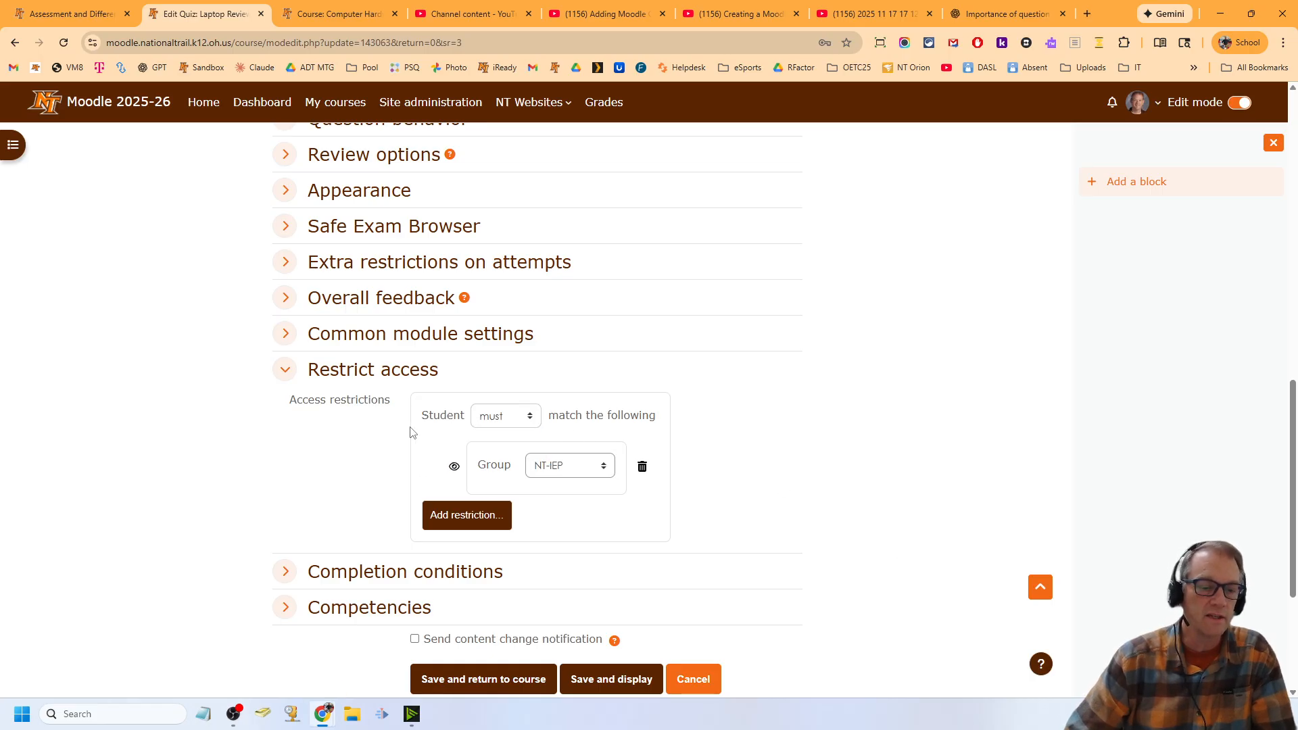
left_click(454, 466)
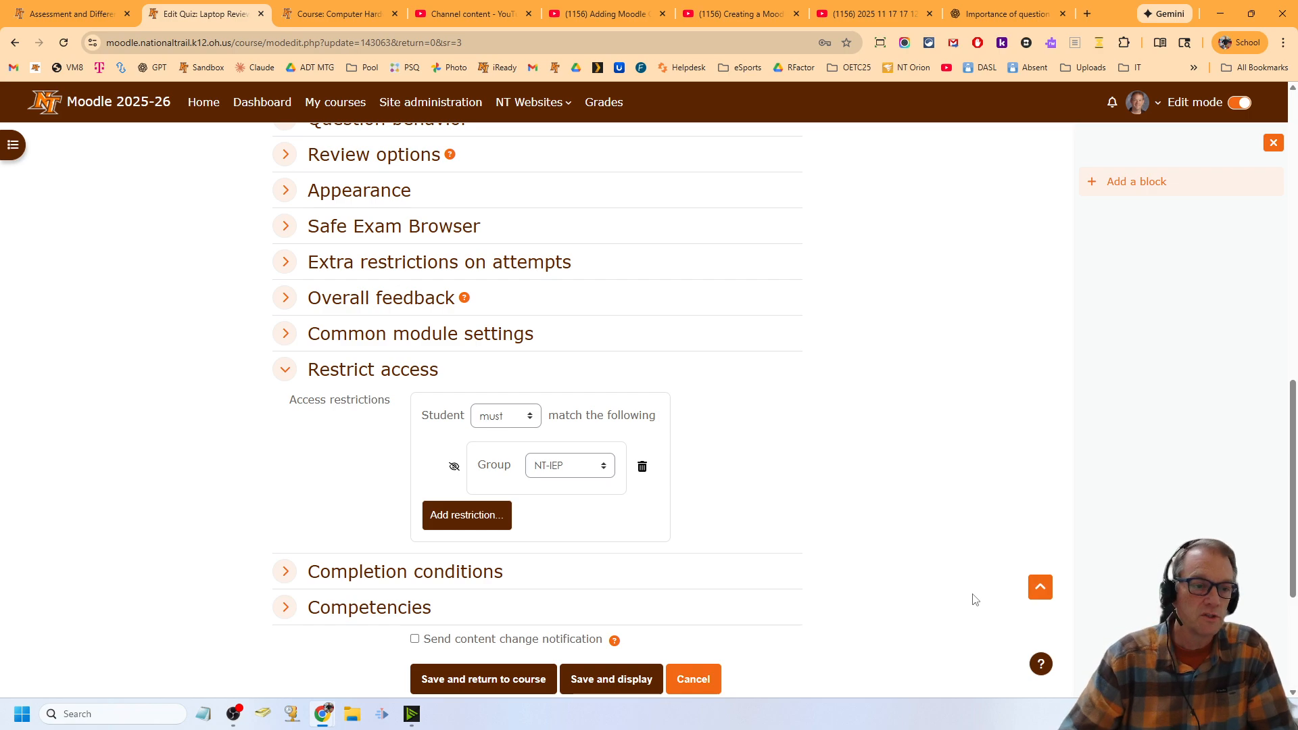
left_click(612, 679)
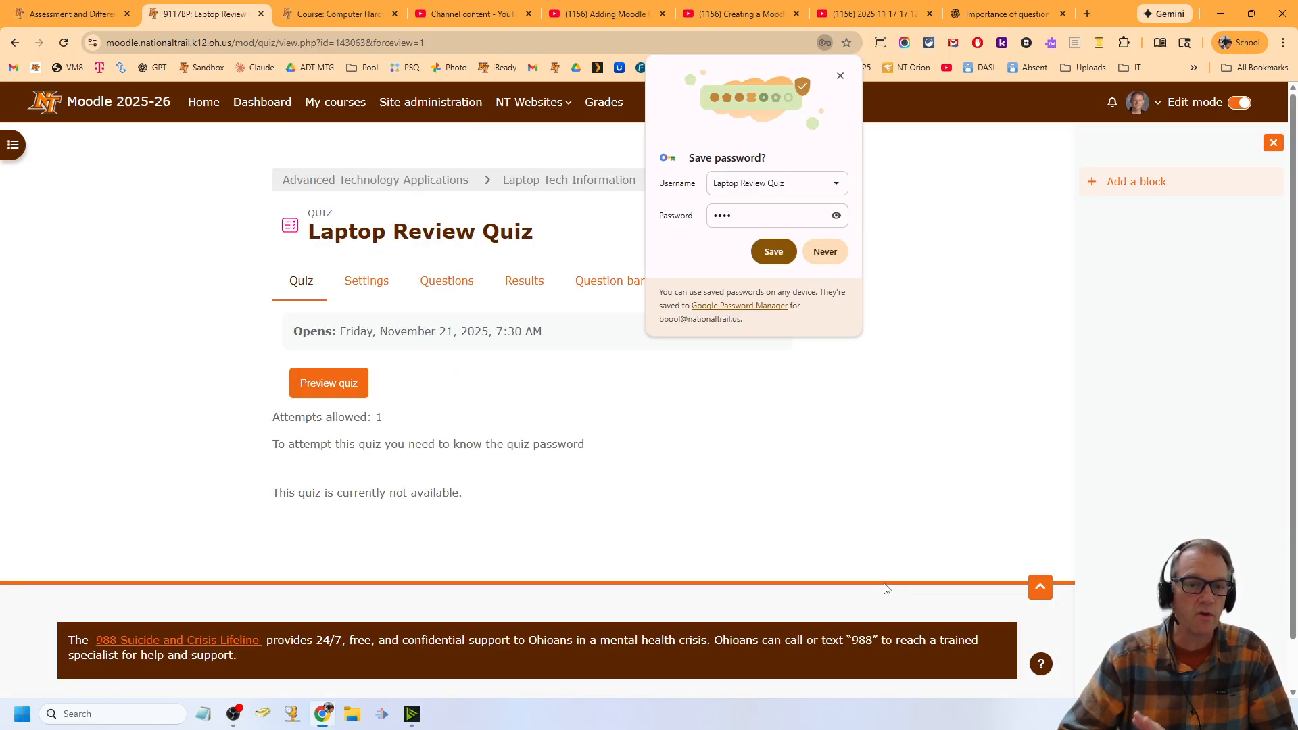
left_click(840, 76)
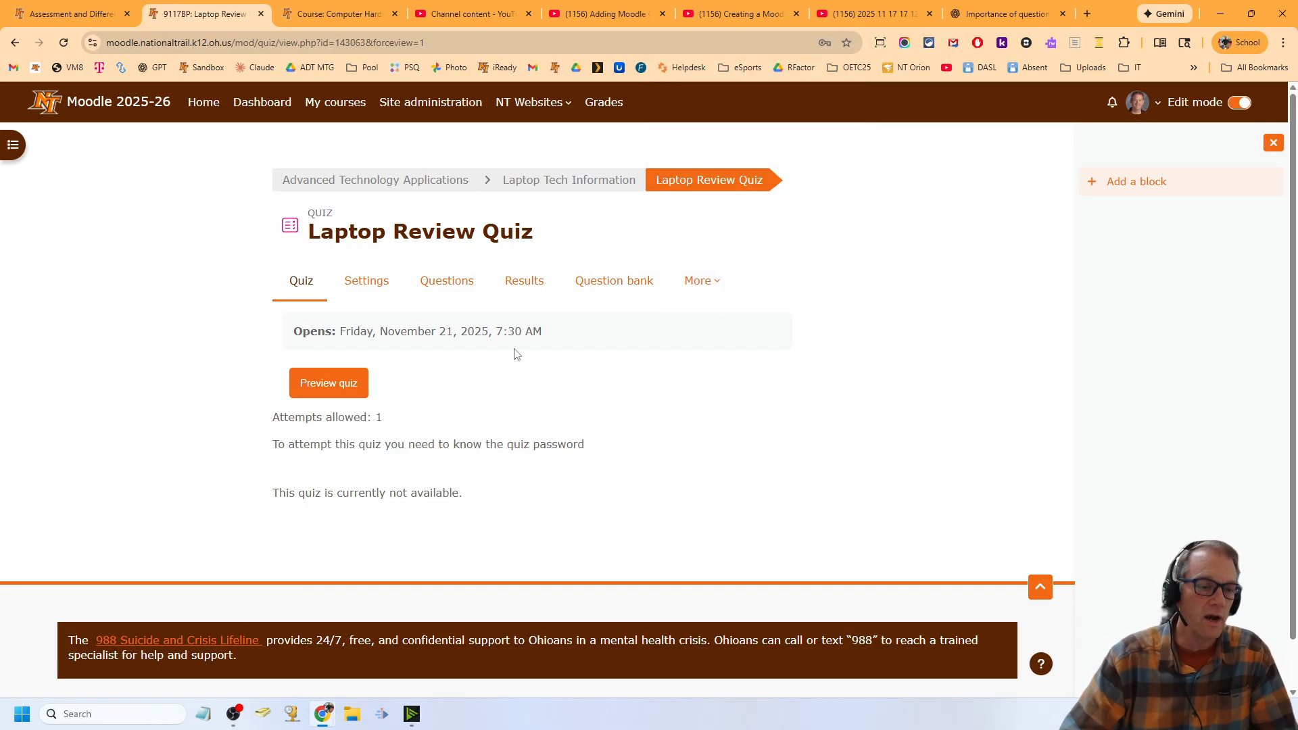
Remove the questions L-CMOS ROM, A-Meaning and PC- MD How to replace toner from the duplicated quiz.
left_click(432, 287)
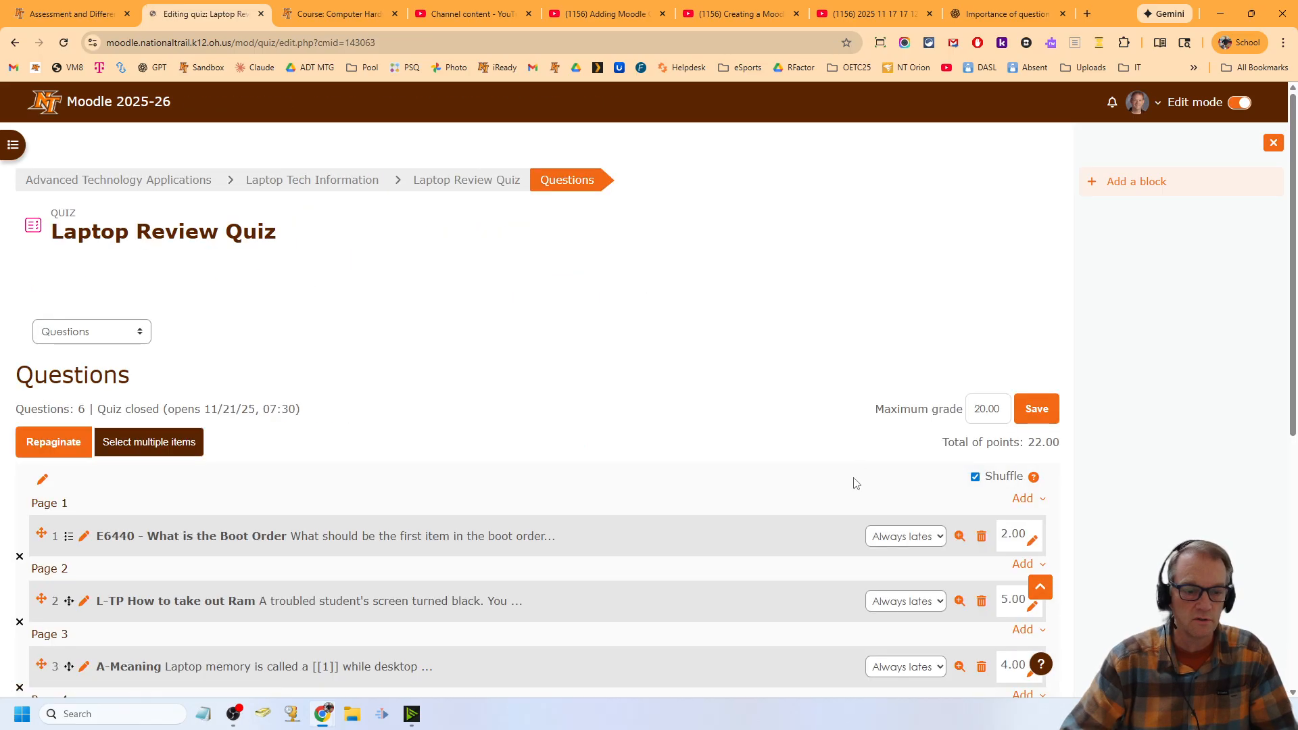
scroll(777, 411, "down", 4)
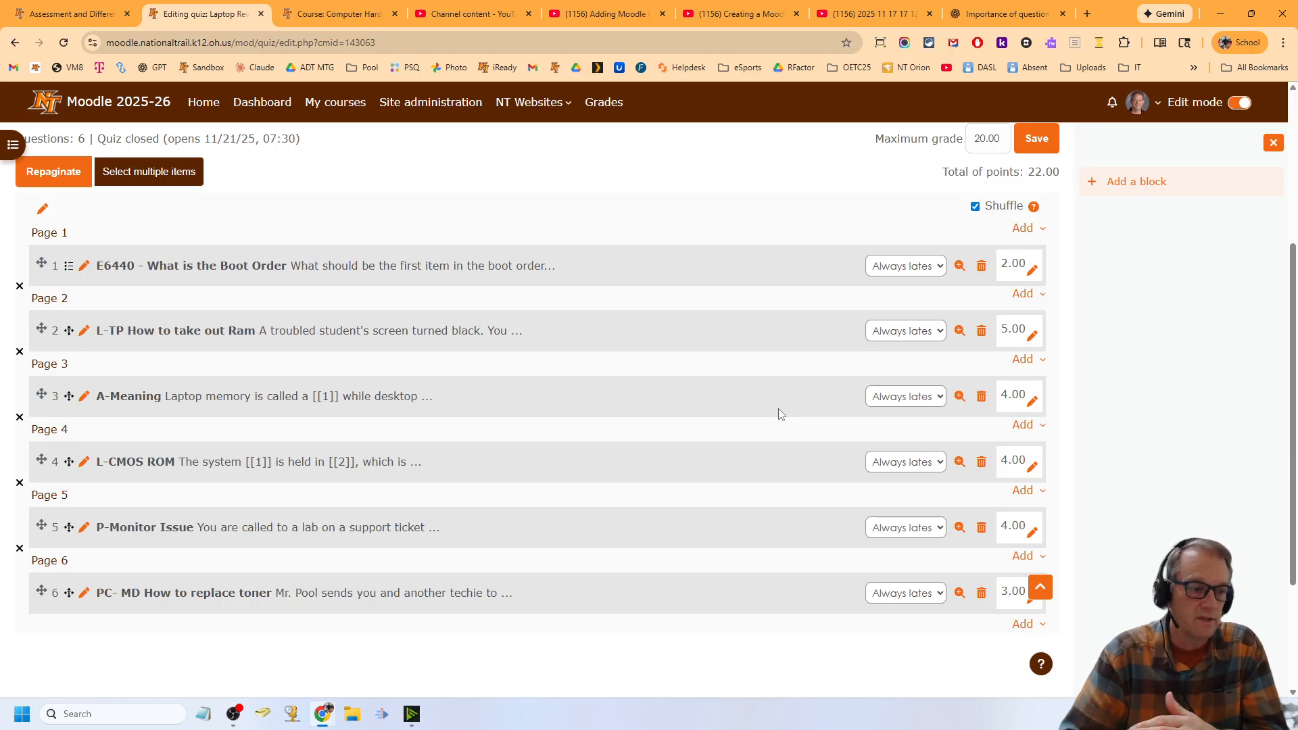
left_click(982, 468)
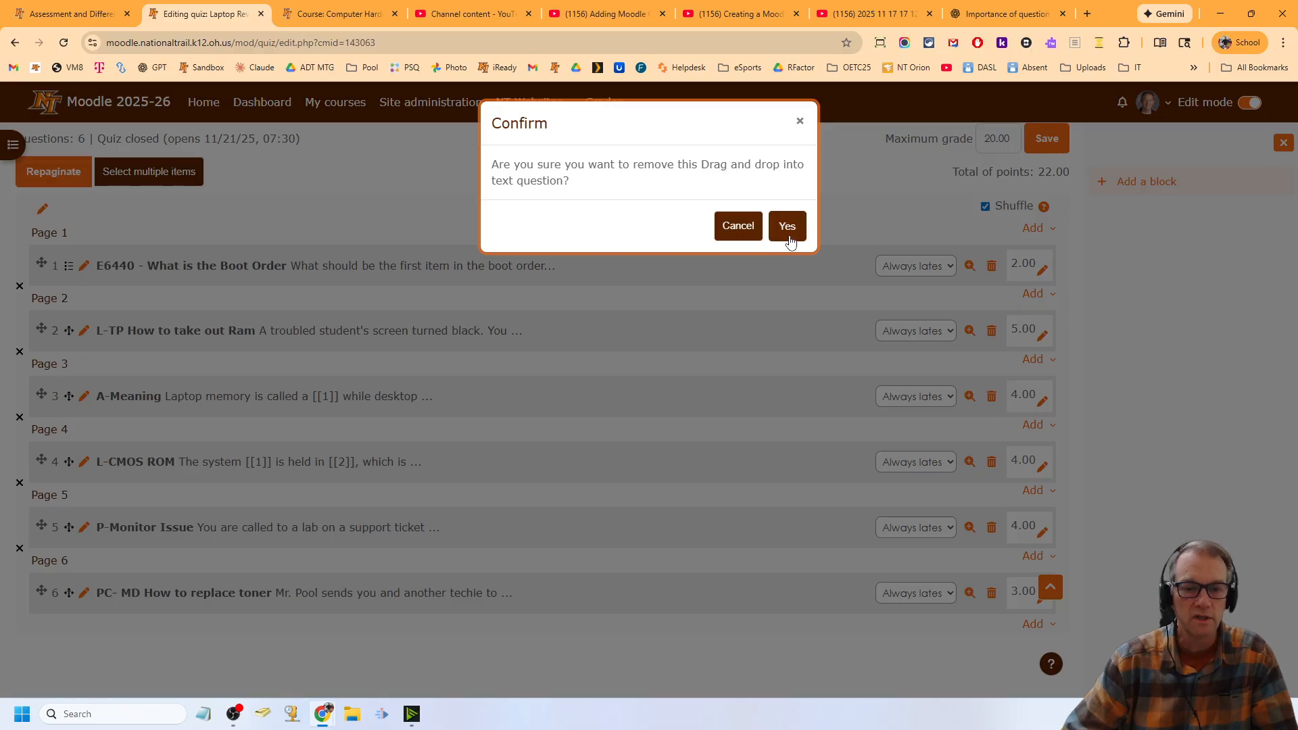
left_click(786, 223)
left_click(982, 396)
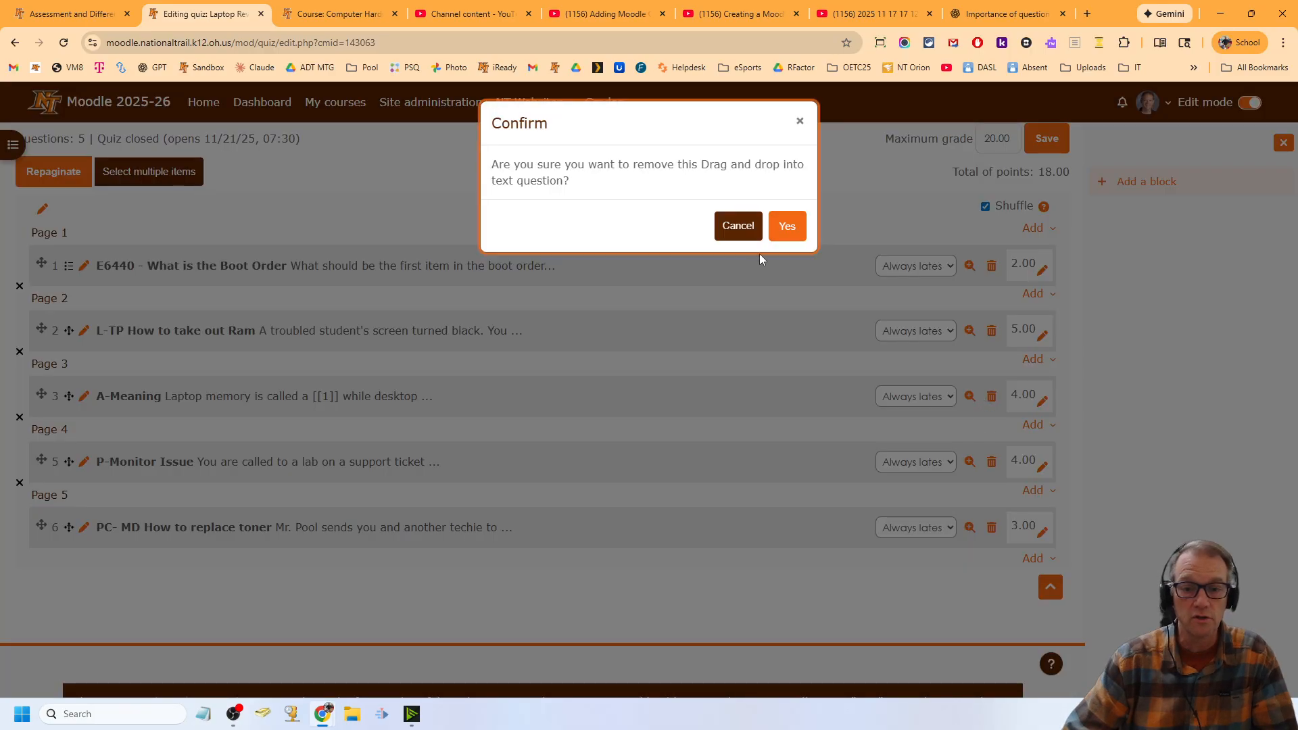
left_click(776, 233)
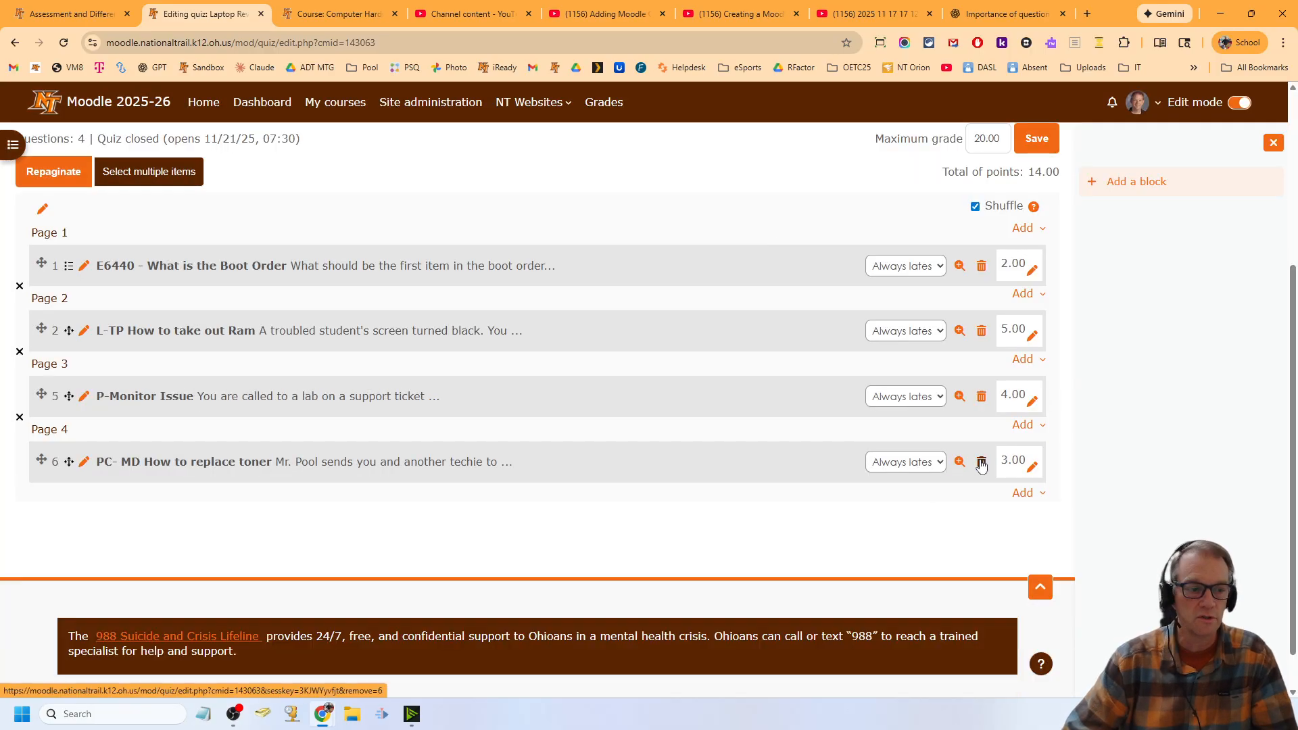
left_click(990, 462)
left_click(784, 235)
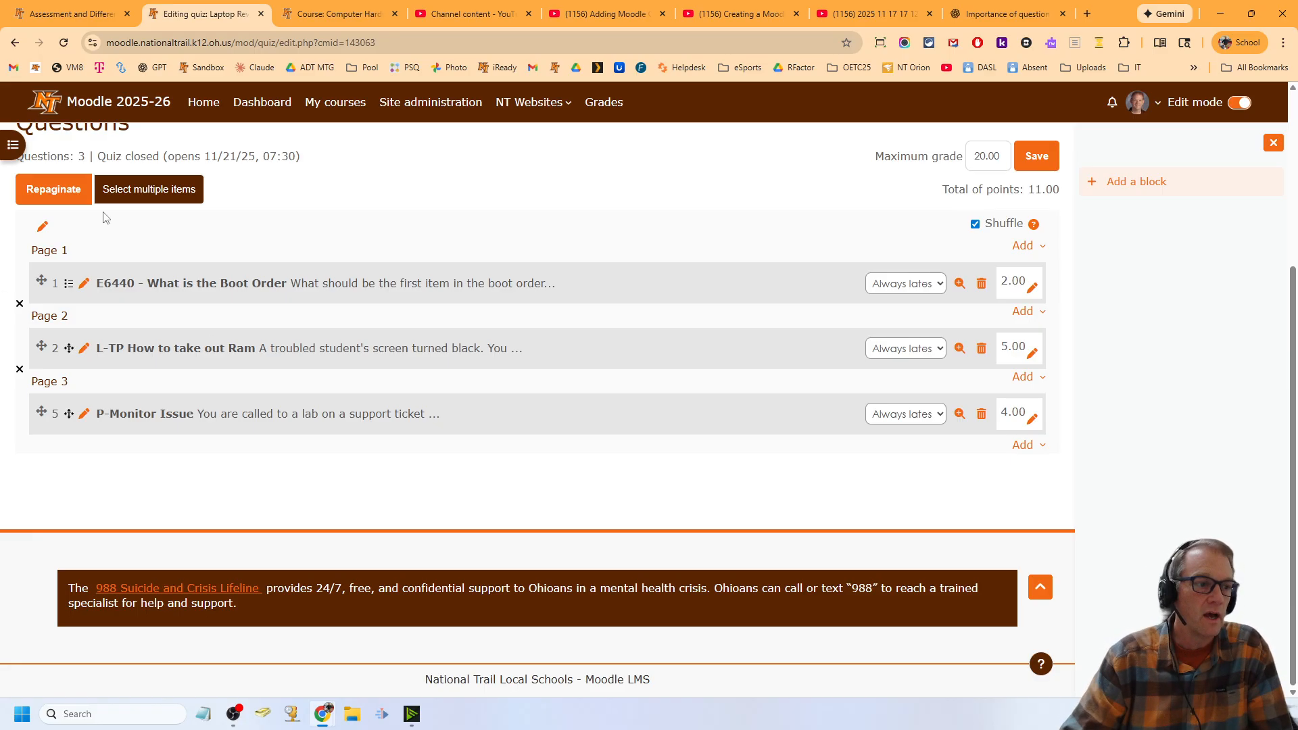
Start a preview attempt of the Laptop Review Quiz, entering the quiz password.
scroll(263, 338, "up", 2)
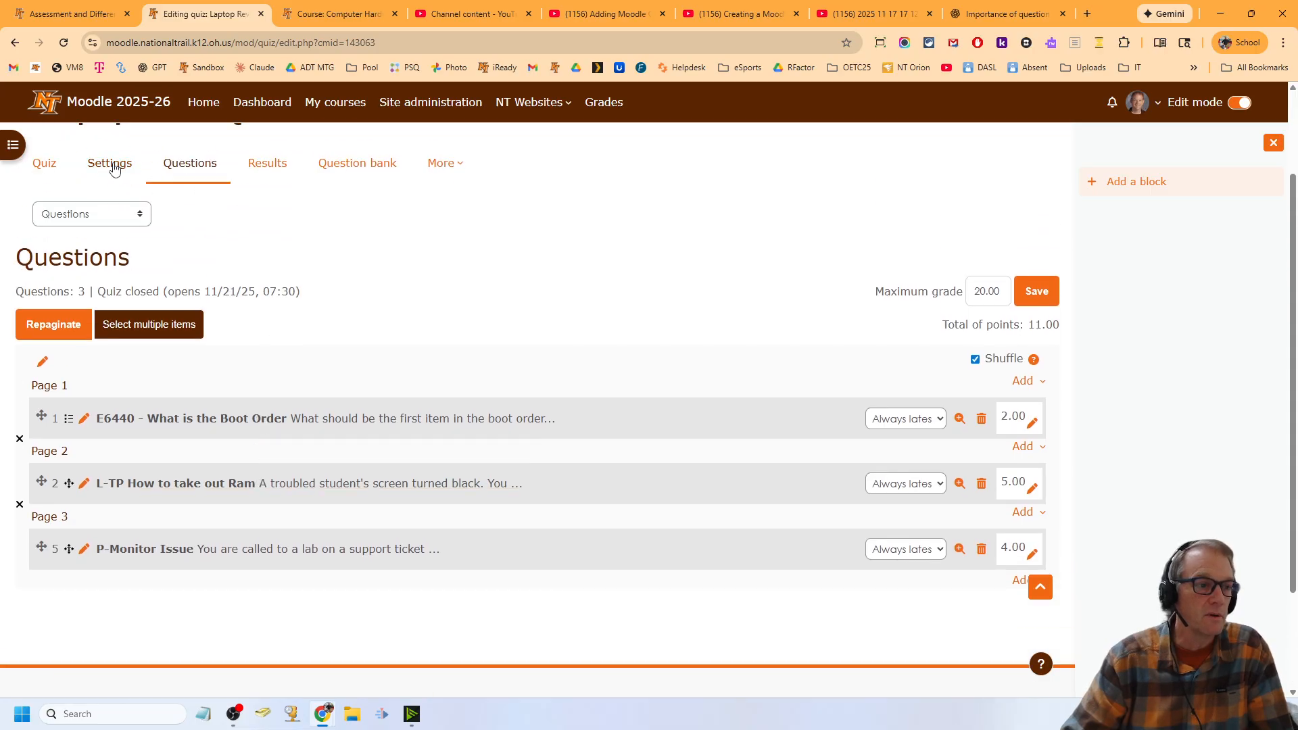
left_click(47, 164)
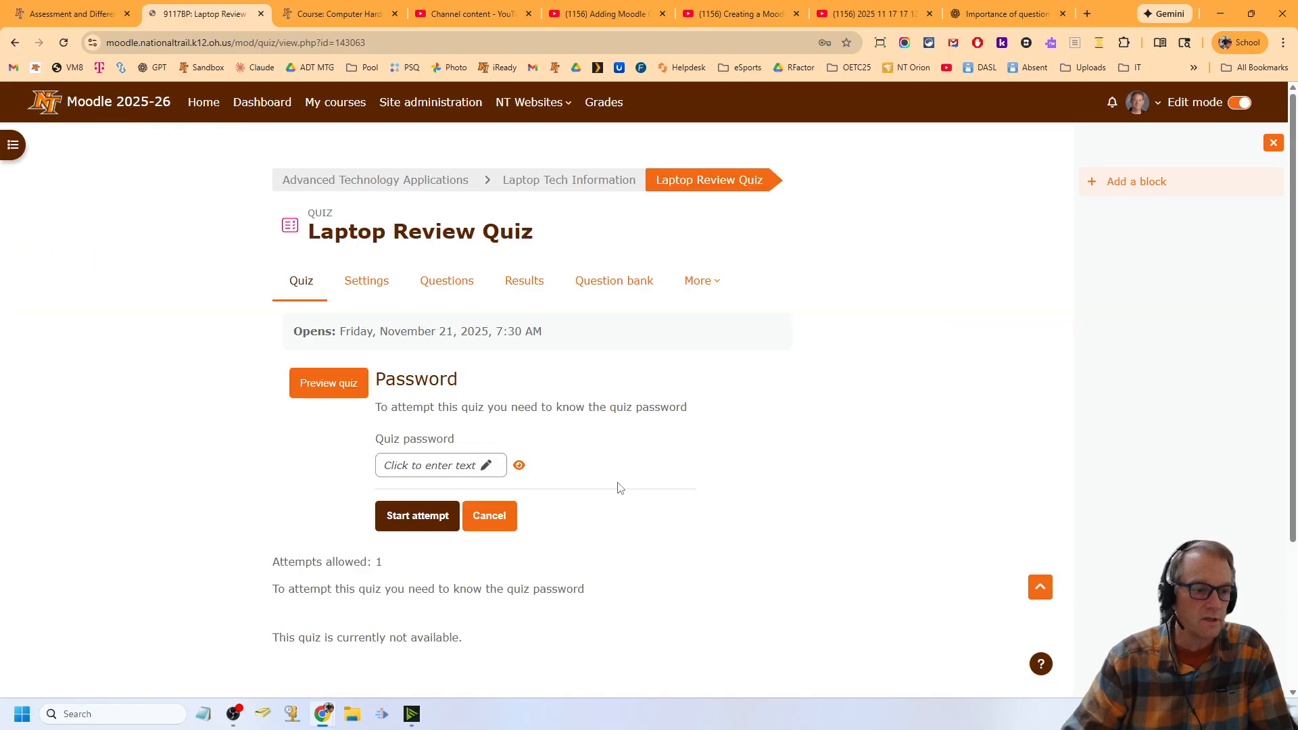
left_click(340, 384)
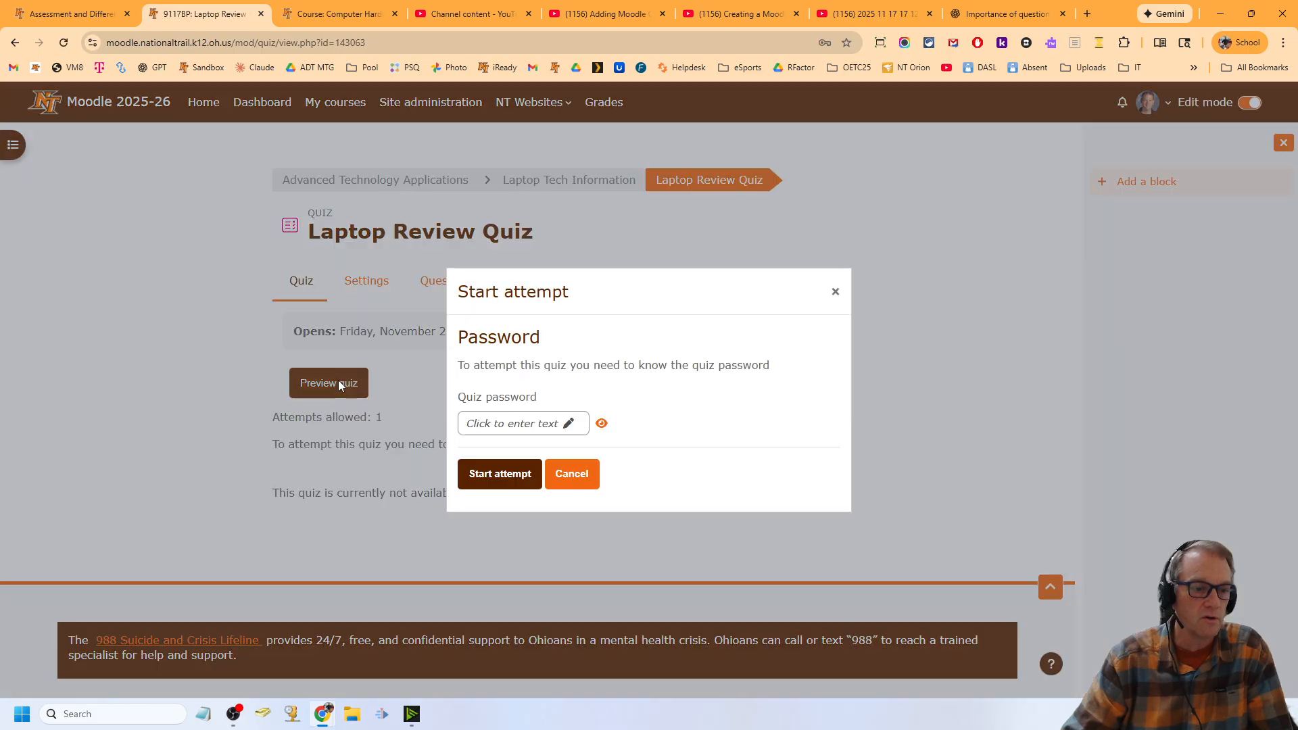
left_click(531, 422)
type("***")
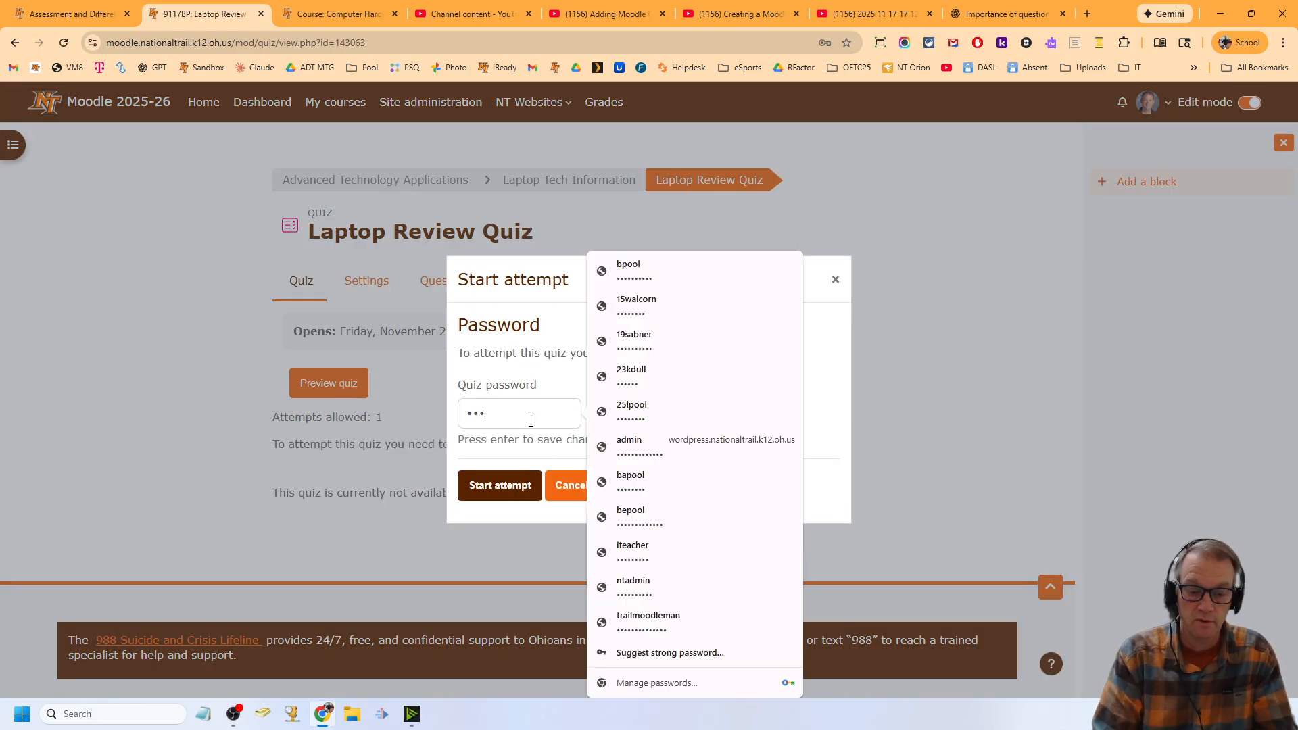
type("****")
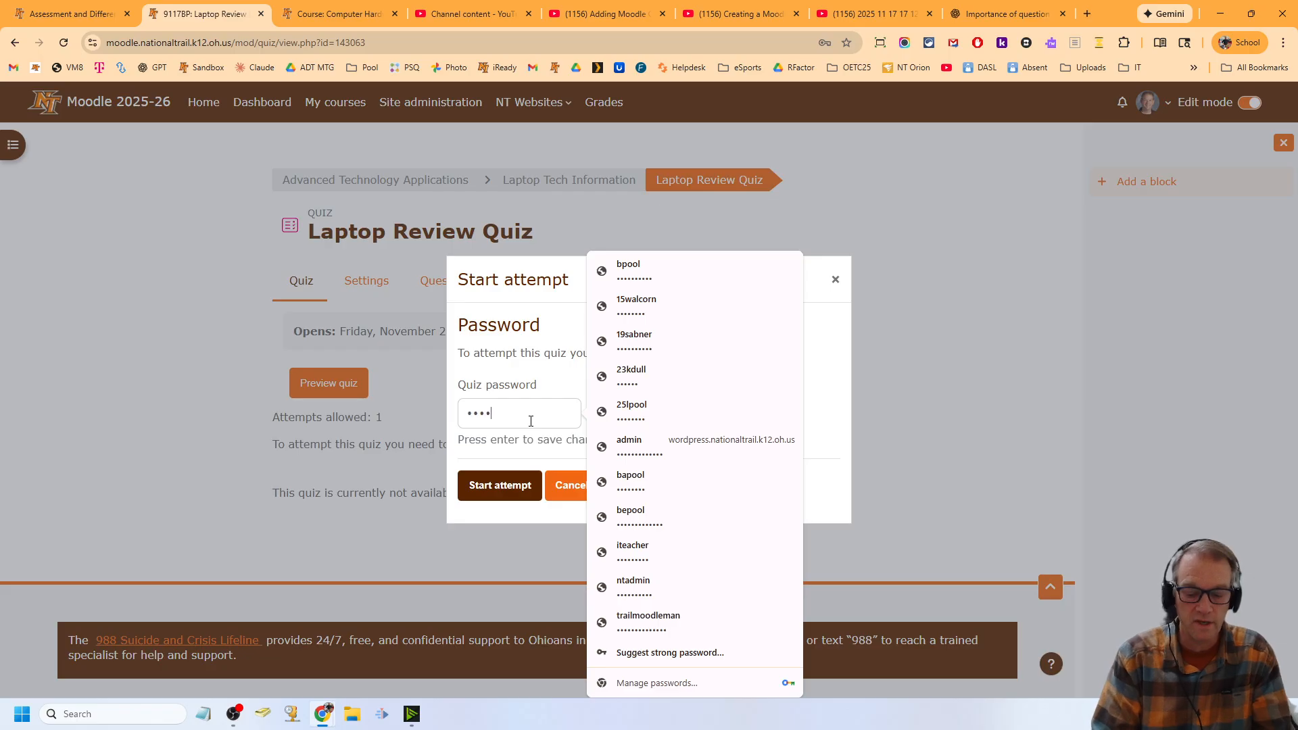
key("Return")
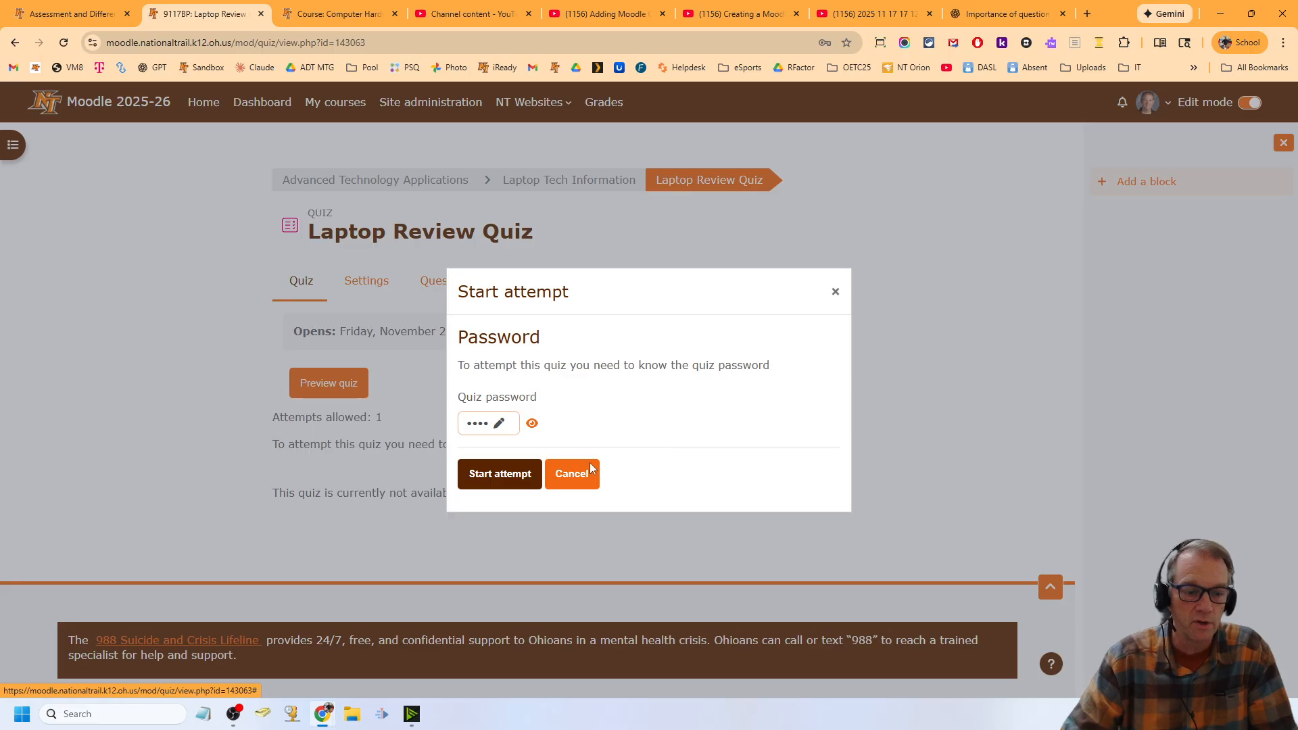
left_click(481, 475)
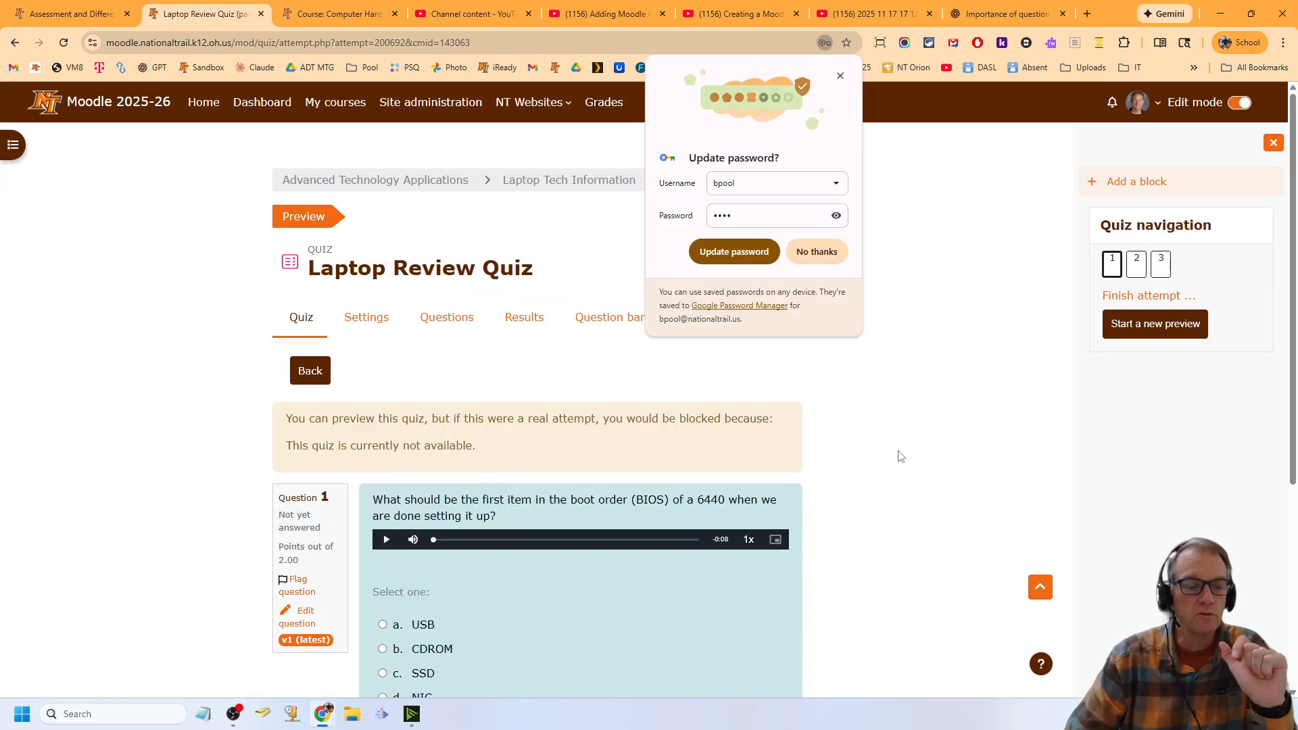
scroll(935, 428, "down", 2)
left_click(734, 252)
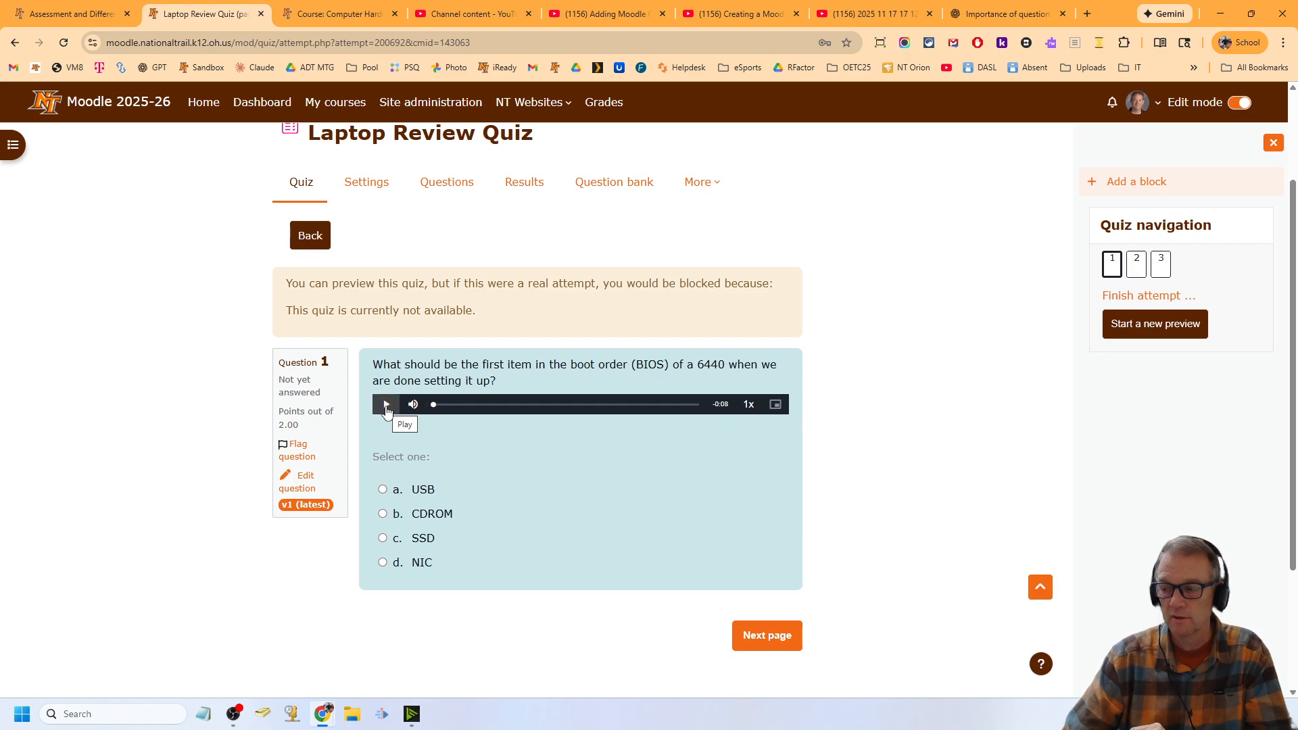
Play and pause the audio recording in question 1, and advance the preview to question 2.
left_click(387, 406)
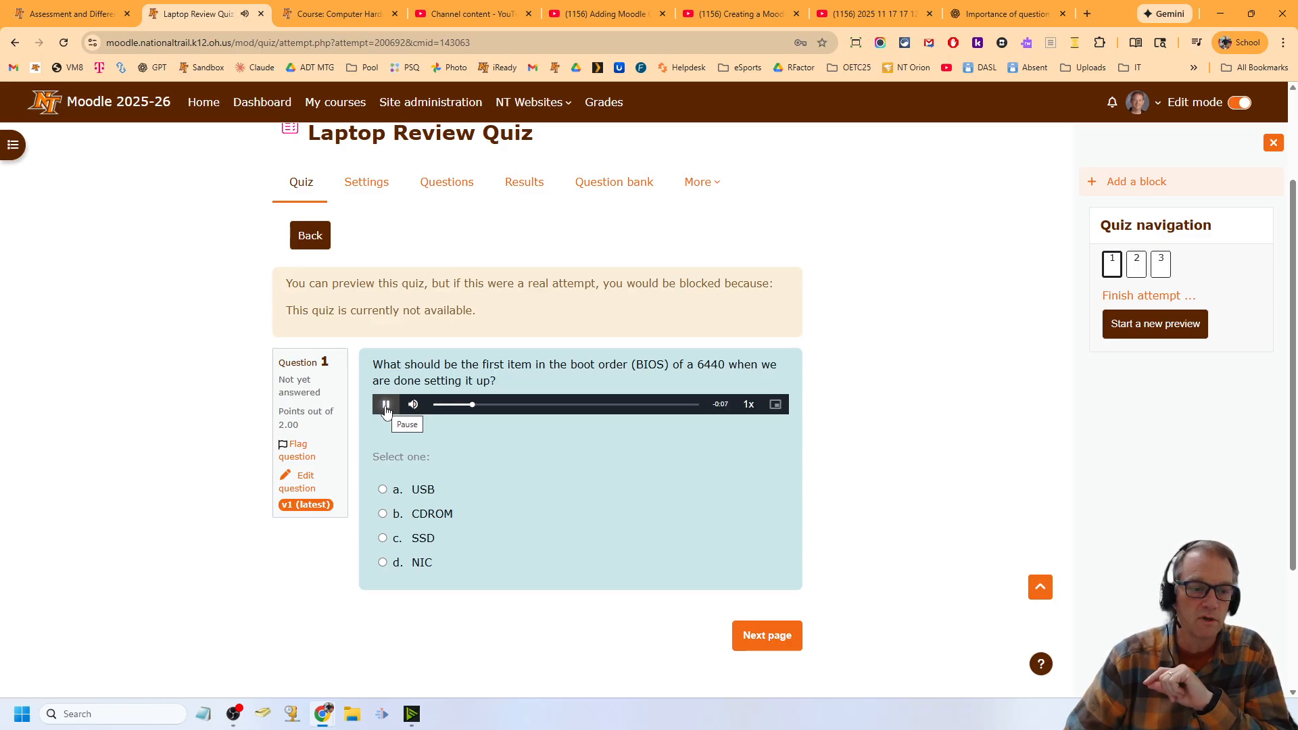
left_click(386, 405)
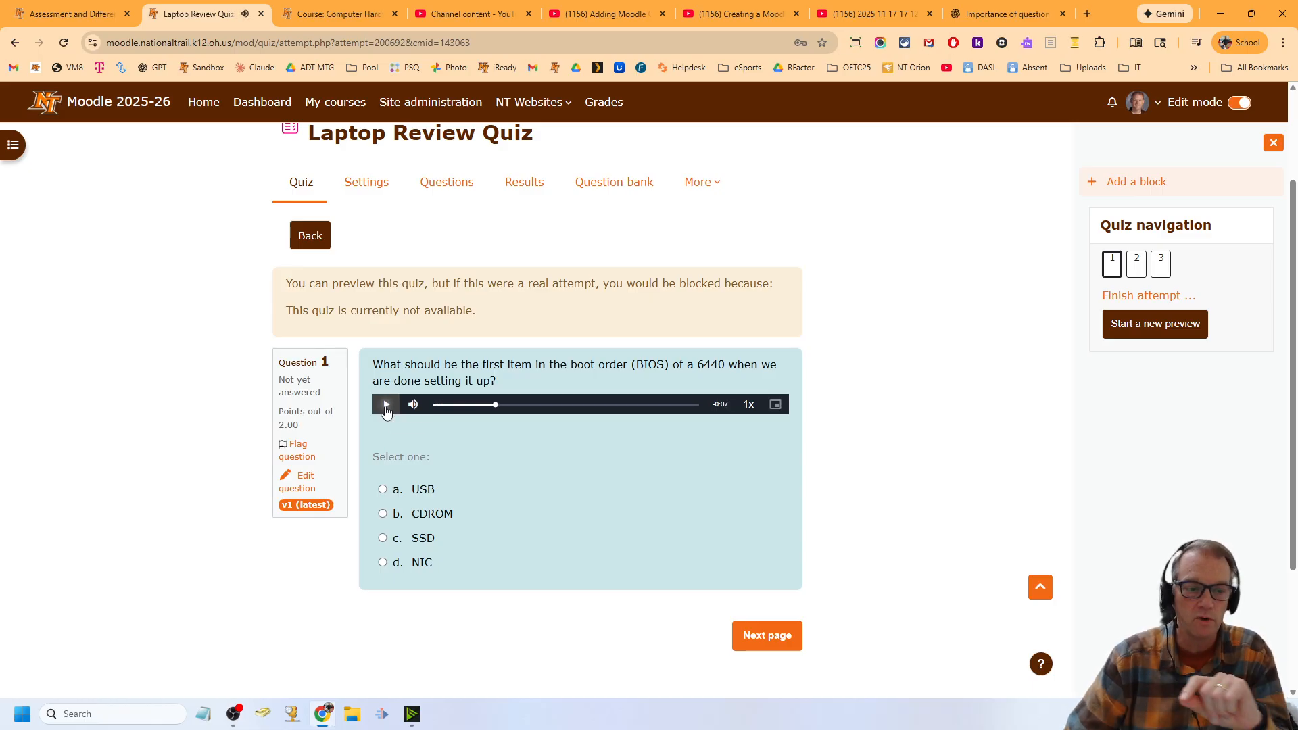
left_click(759, 641)
scroll(849, 502, "down", 2)
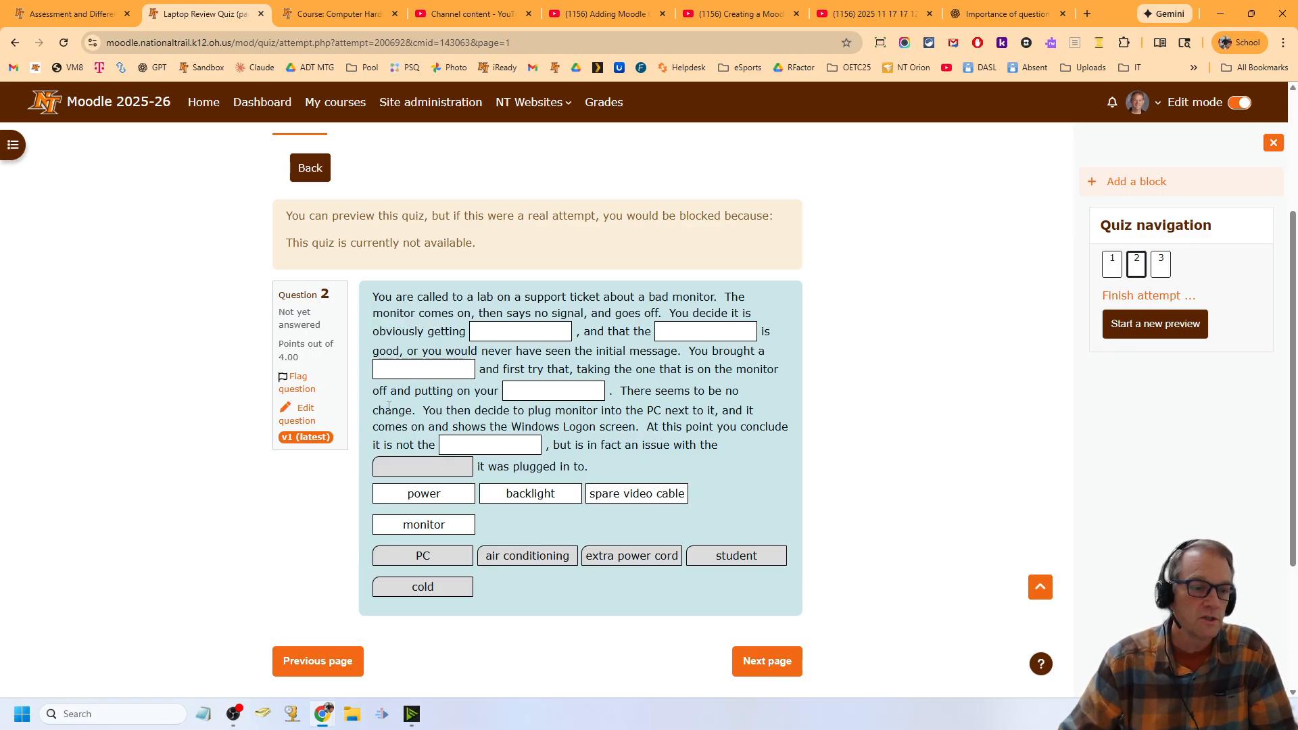
Open question 2 for editing and split its text before "You brought a [[3]]", leaving an empty paragraph between the two parts.
left_click(296, 426)
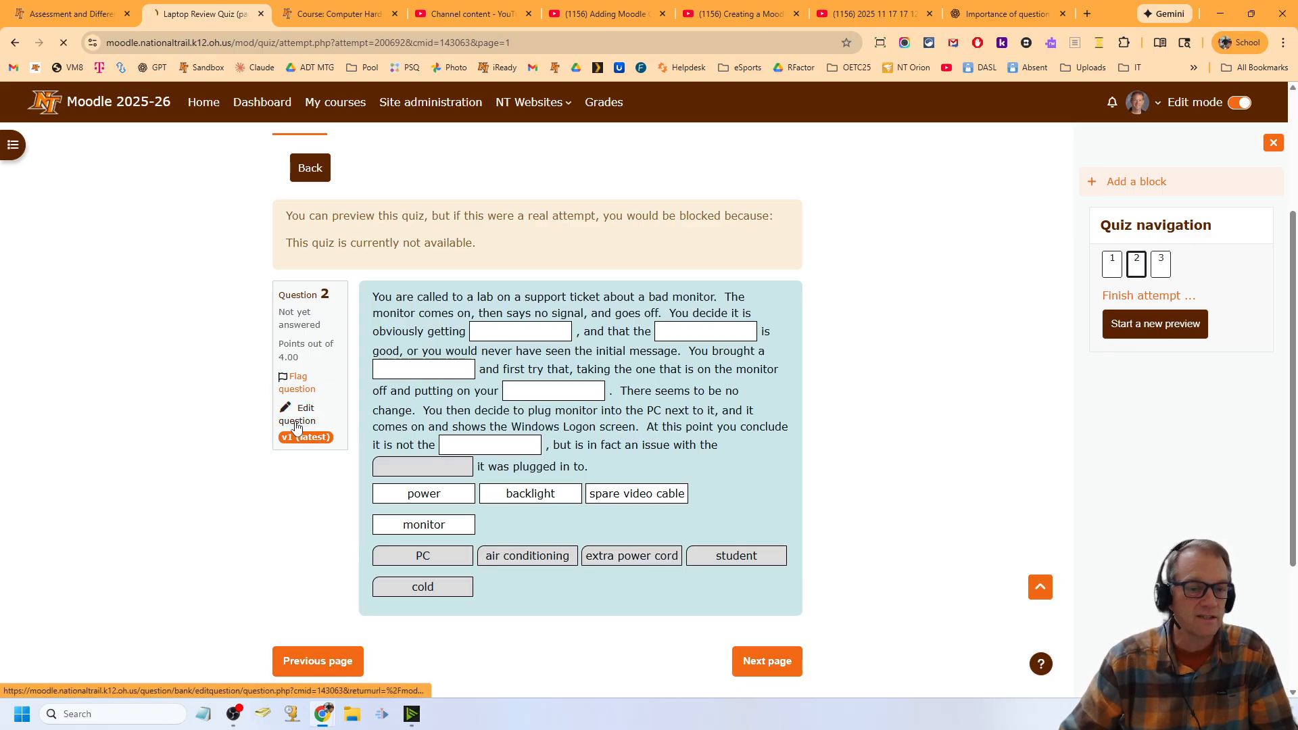
scroll(755, 387, "down", 2)
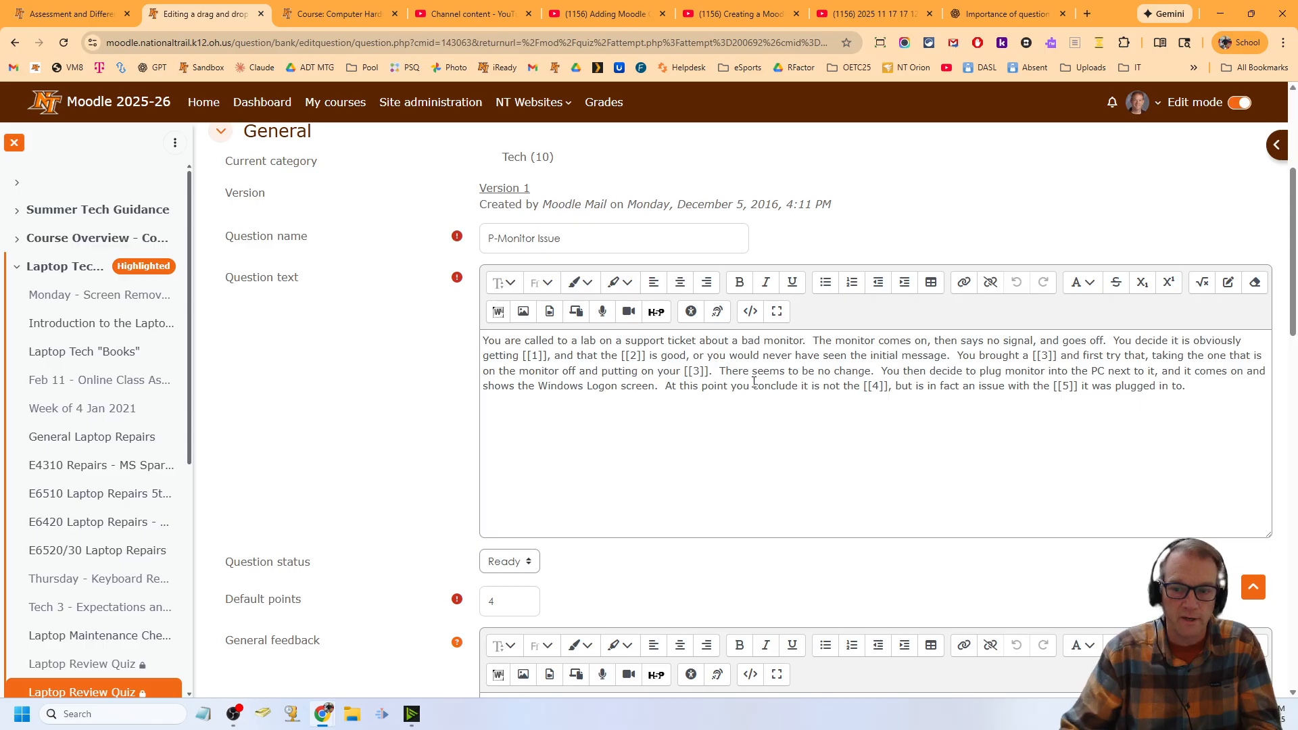
left_click(956, 355)
key("Return")
key("Return")
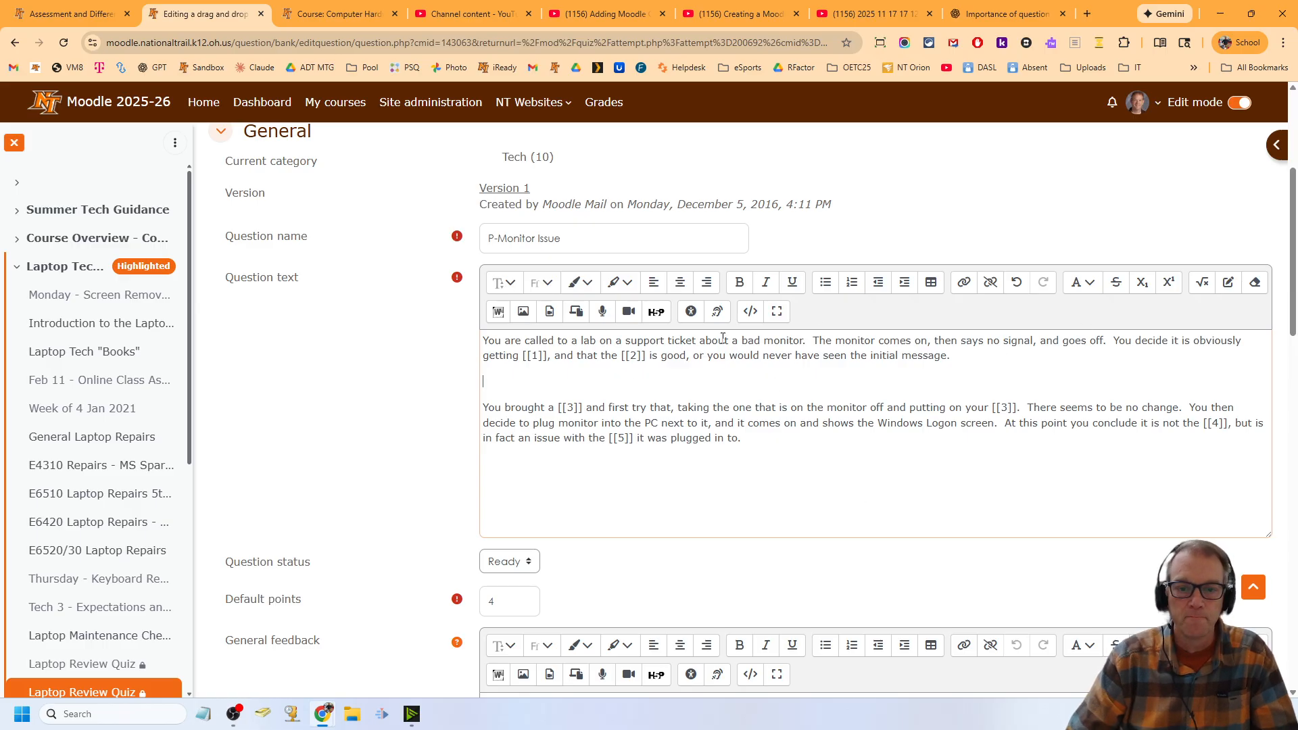
Record an audio reading of about 20 seconds for the first paragraph and attach it in the empty paragraph below it.
left_click(601, 312)
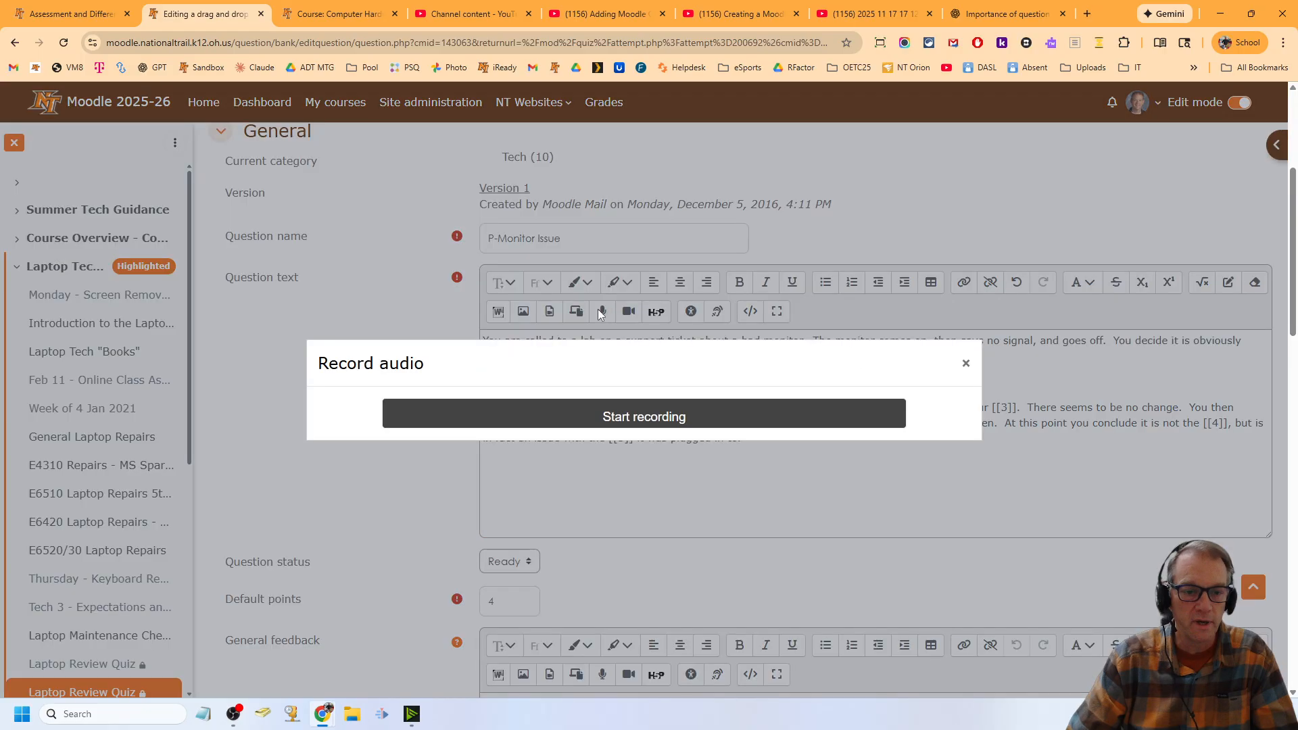
left_click(627, 432)
left_click_drag(616, 361, 657, 428)
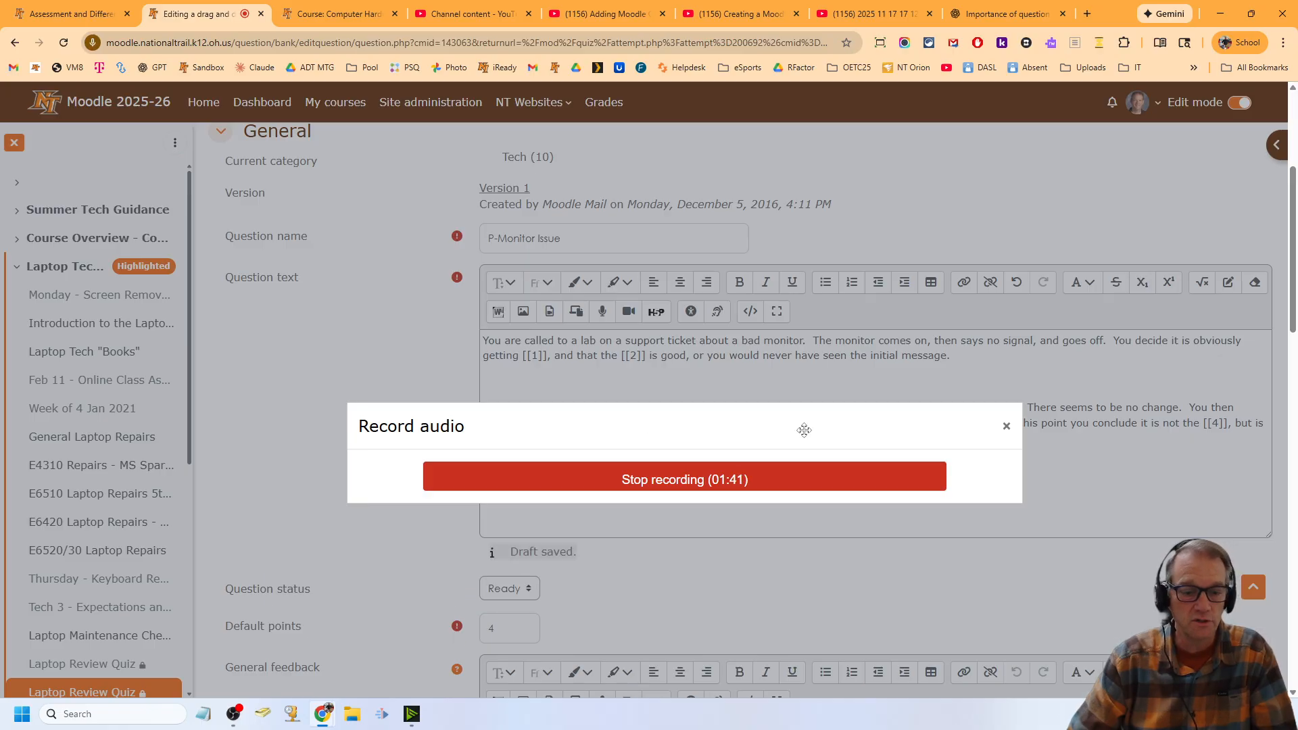
left_click(755, 480)
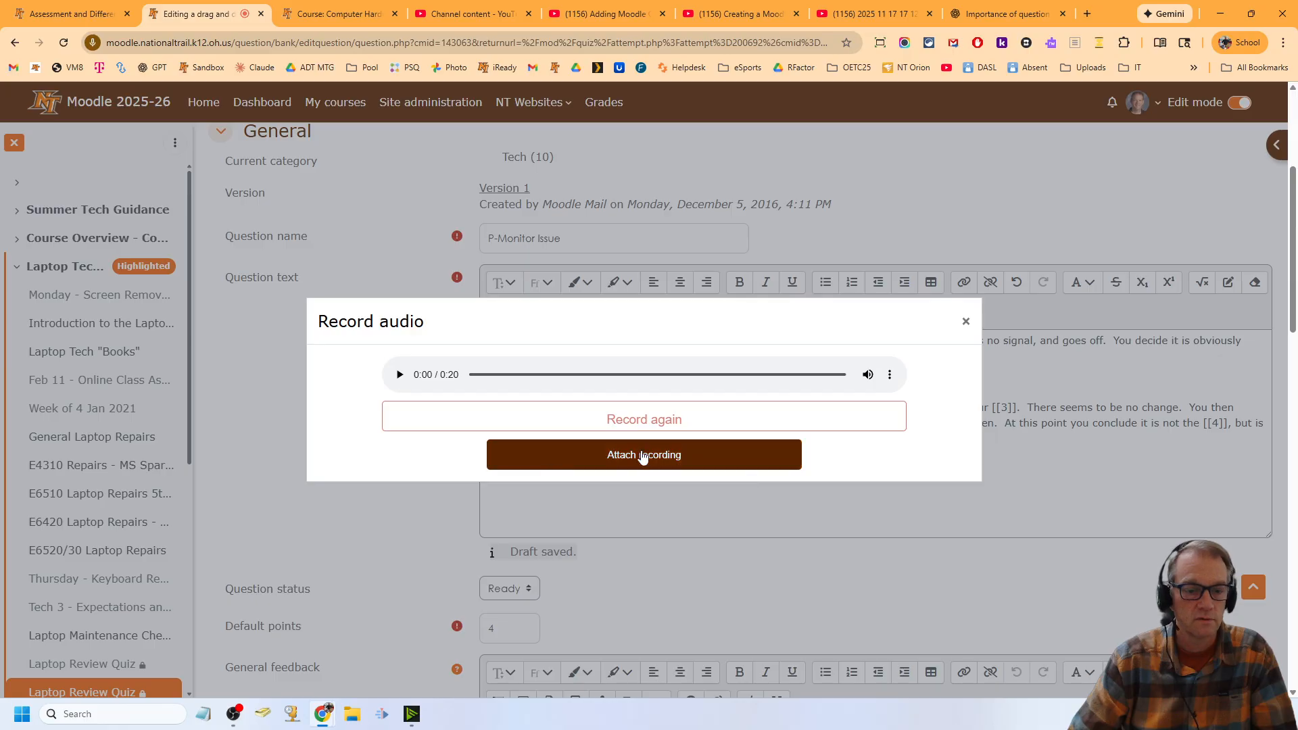
left_click(643, 454)
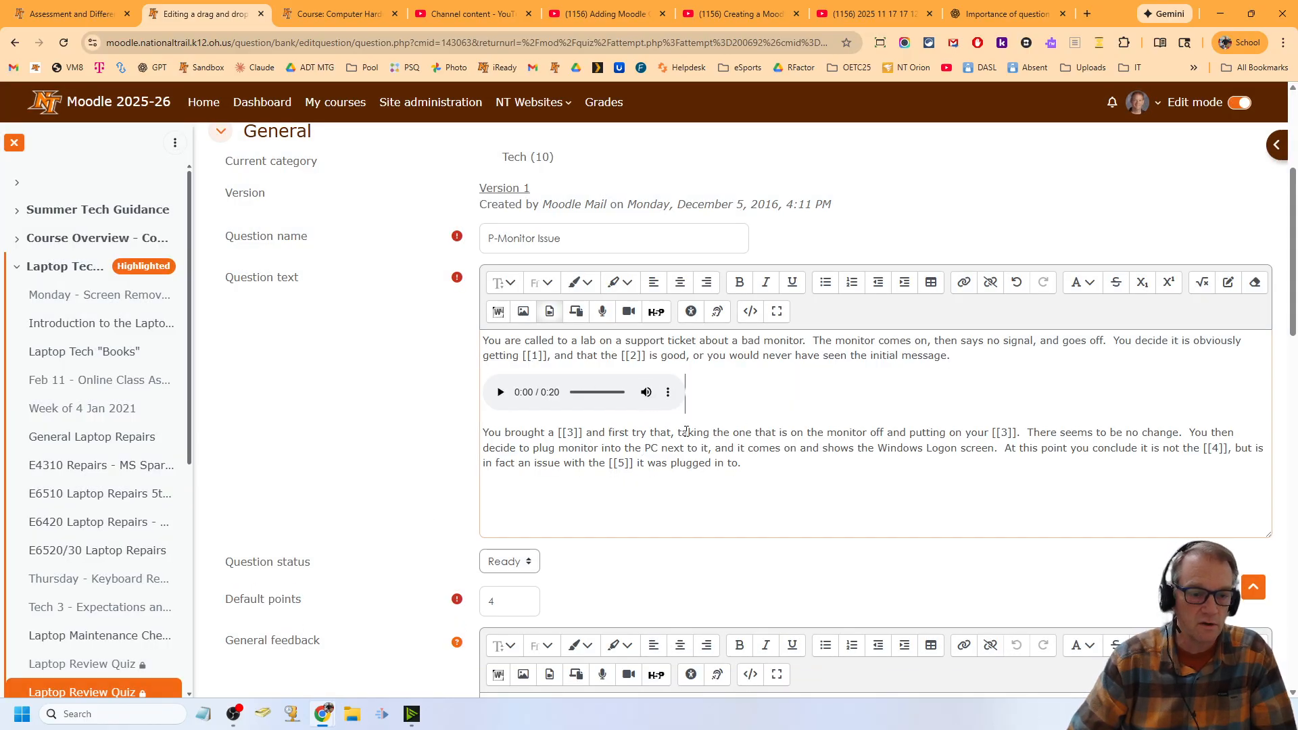
Split the question text before "You then decide to plug monitor", leaving an empty paragraph between the two parts.
left_click(1190, 433)
key("Return")
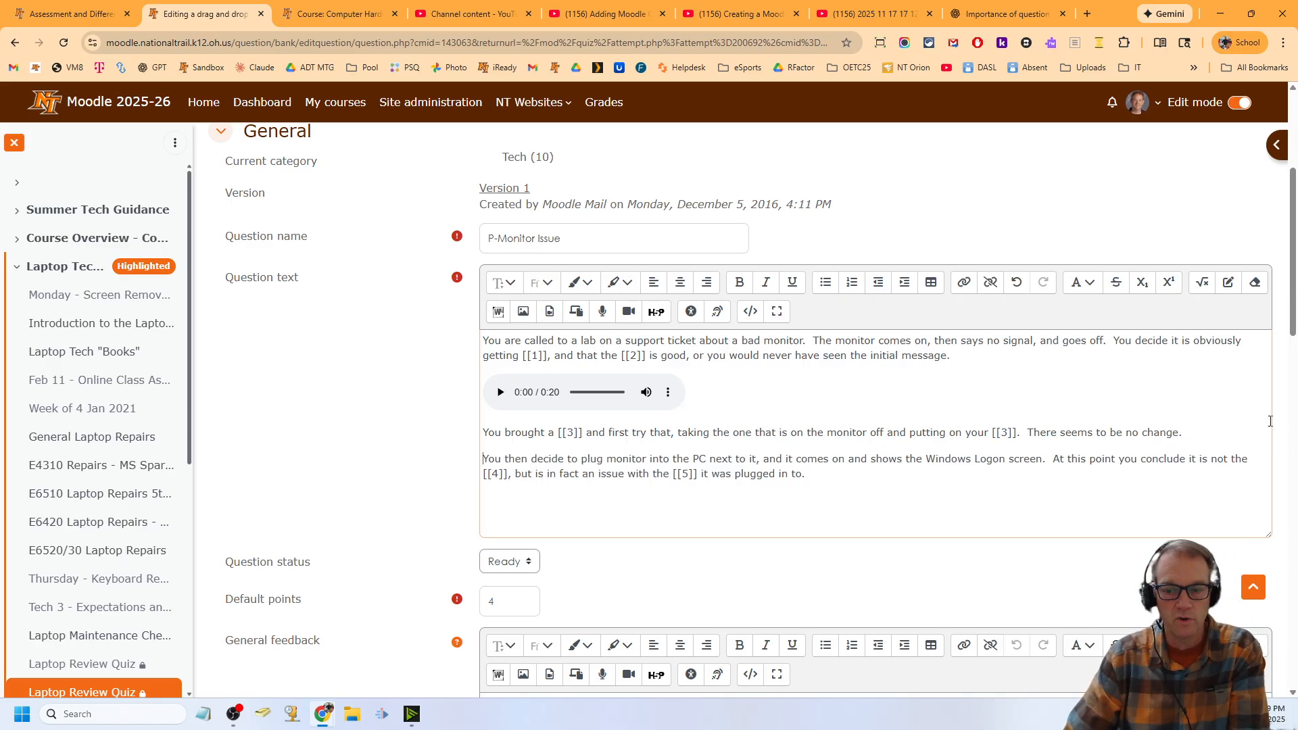
key("Return")
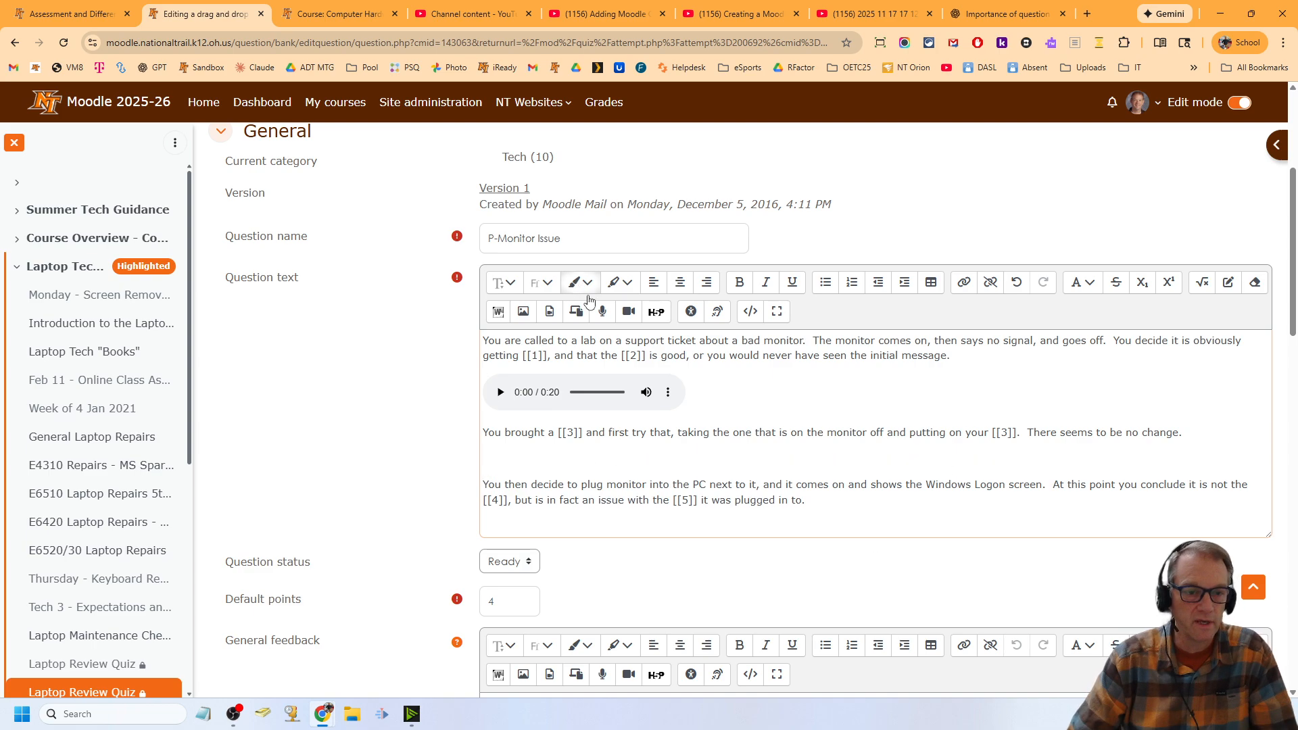
Record an audio reading of the "You brought a [[3]]" paragraph, redo the take at about 14 seconds, and attach it below that paragraph.
left_click(601, 312)
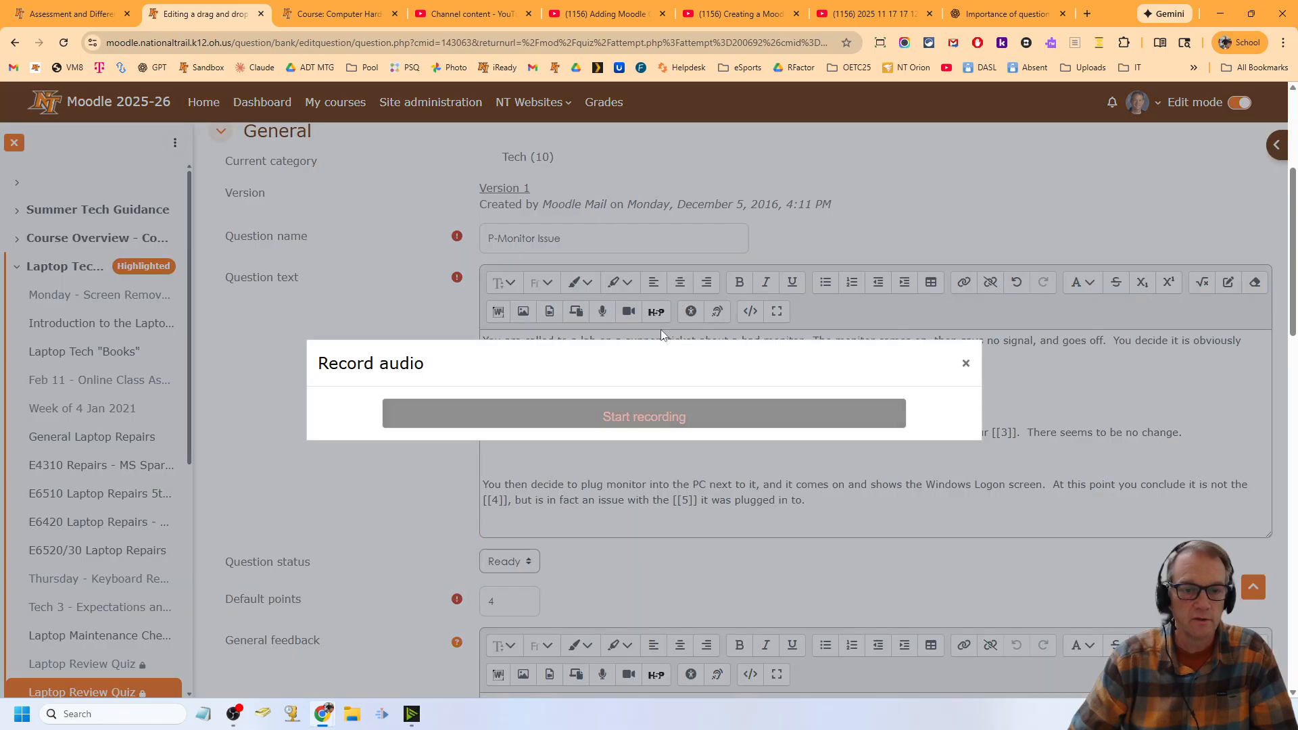
left_click(668, 405)
left_click_drag(747, 363, 875, 478)
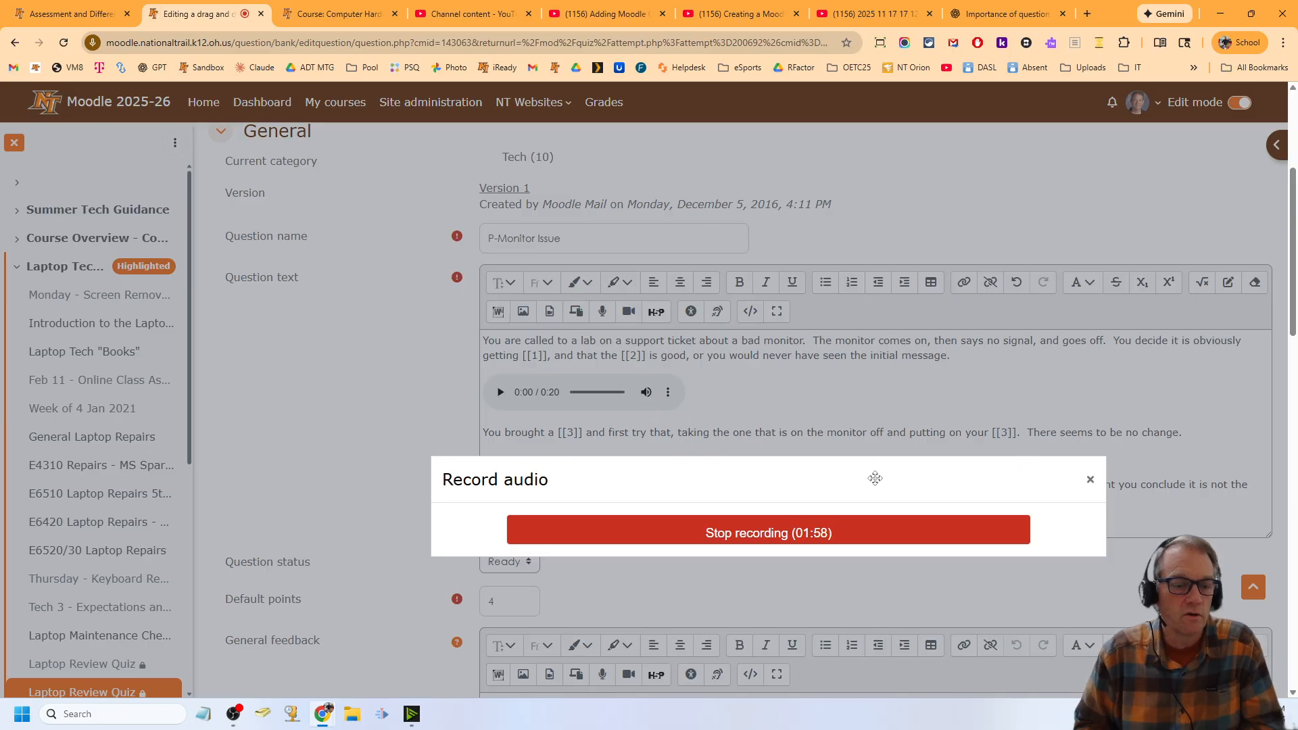
left_click(762, 521)
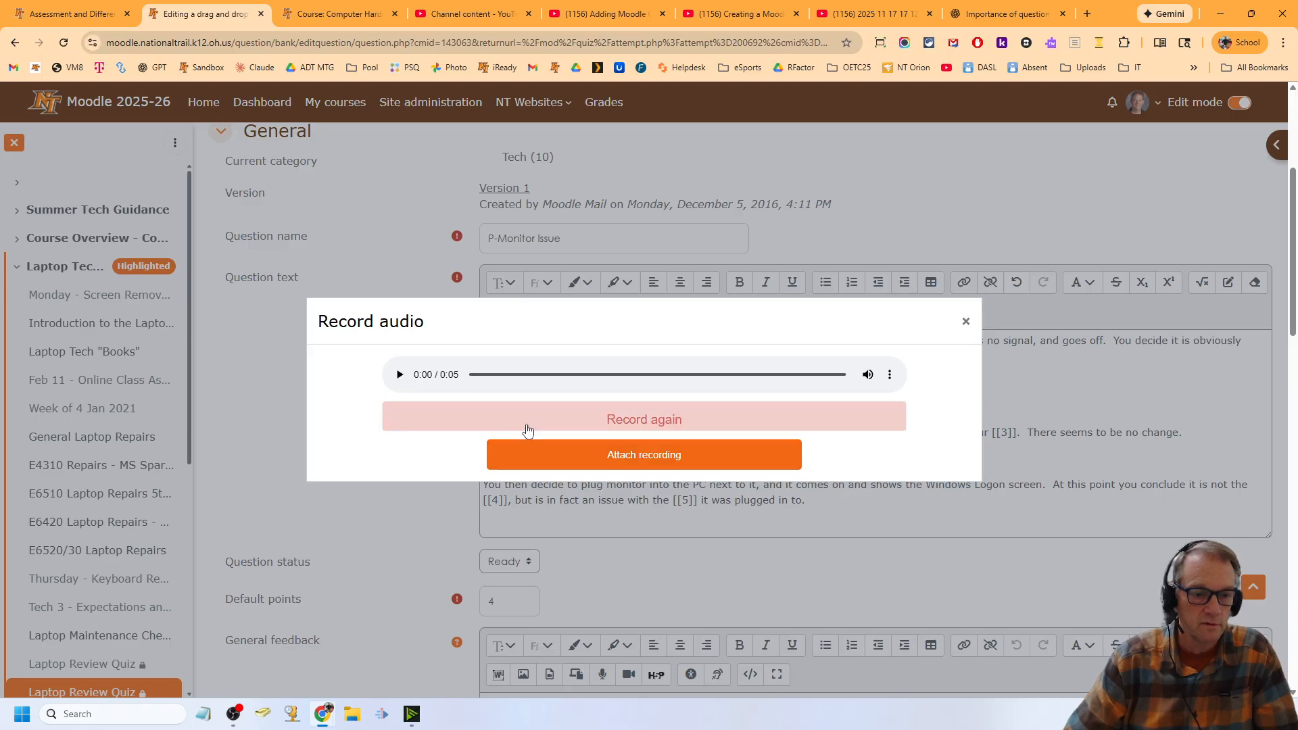
left_click(487, 419)
left_click_drag(632, 359, 749, 483)
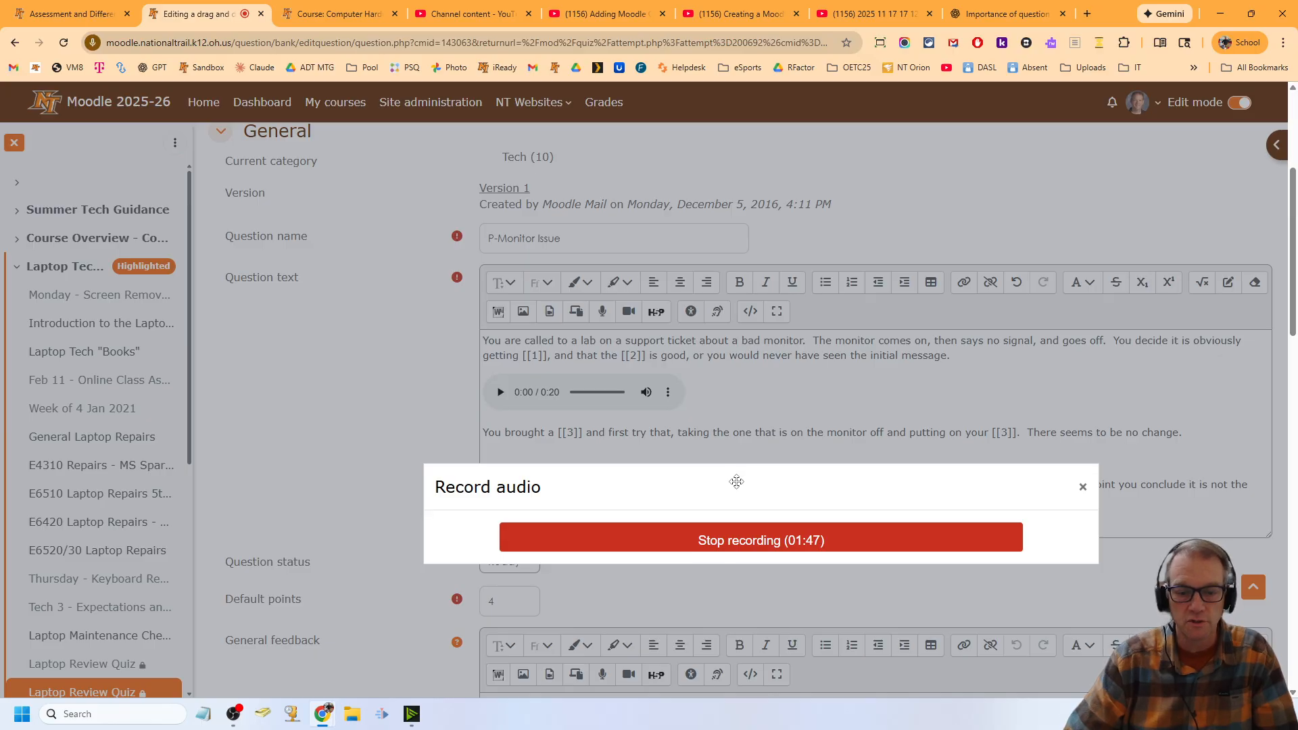
left_click(730, 541)
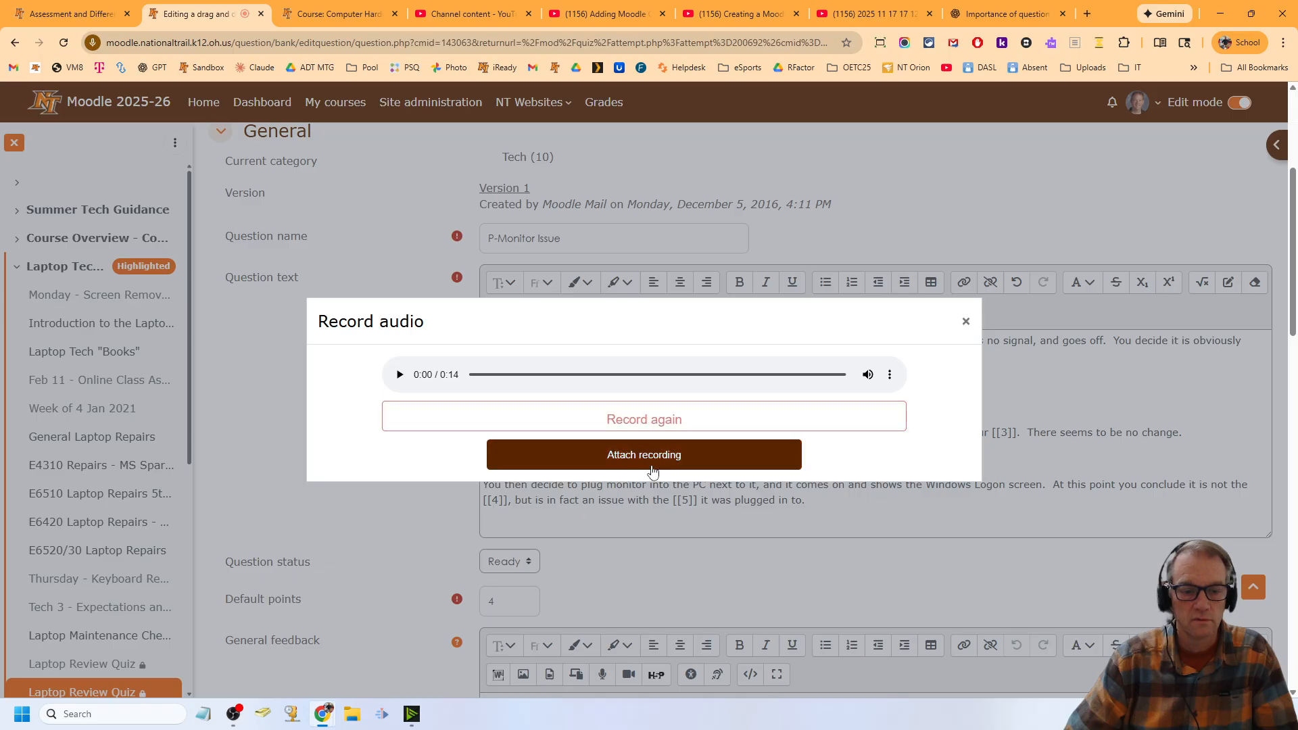
left_click(615, 454)
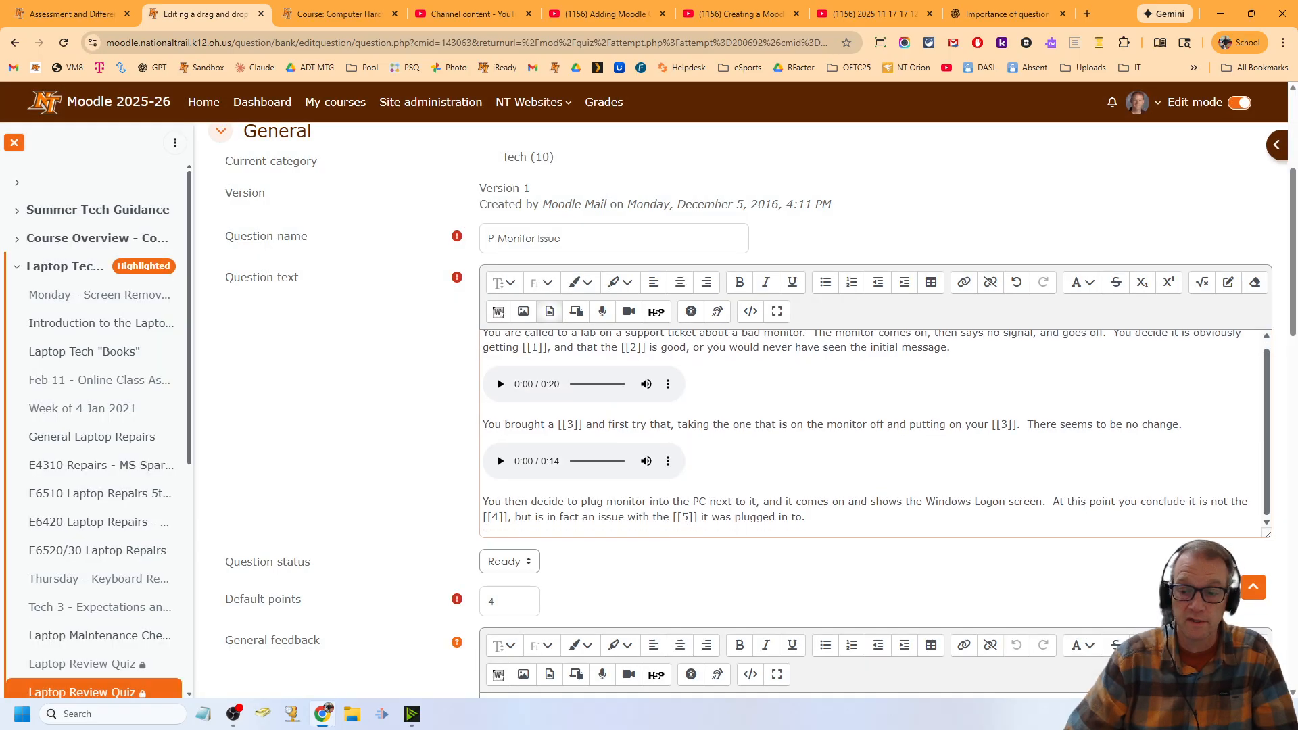
Add an empty paragraph after the question text and attach an audio reading of the last paragraph there, redoing it twice to about 15 seconds.
left_click_drag(1267, 534, 1275, 600)
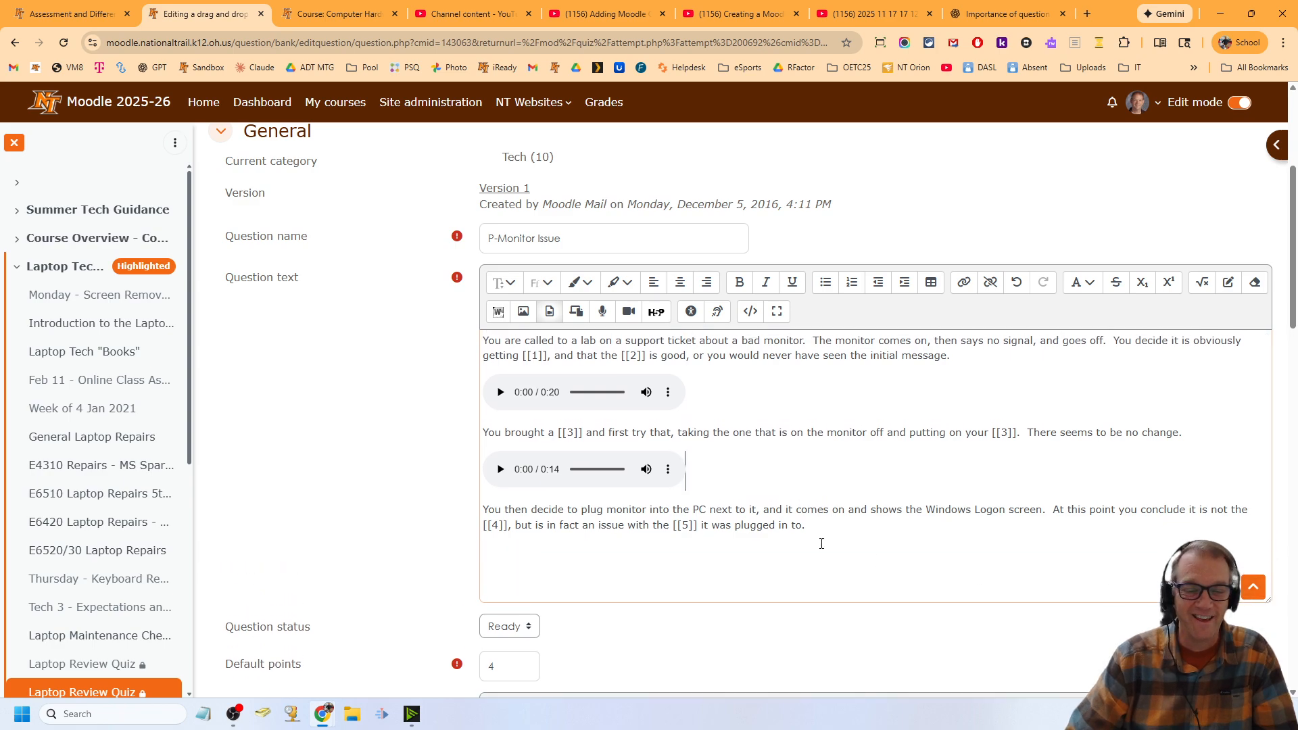
left_click(830, 534)
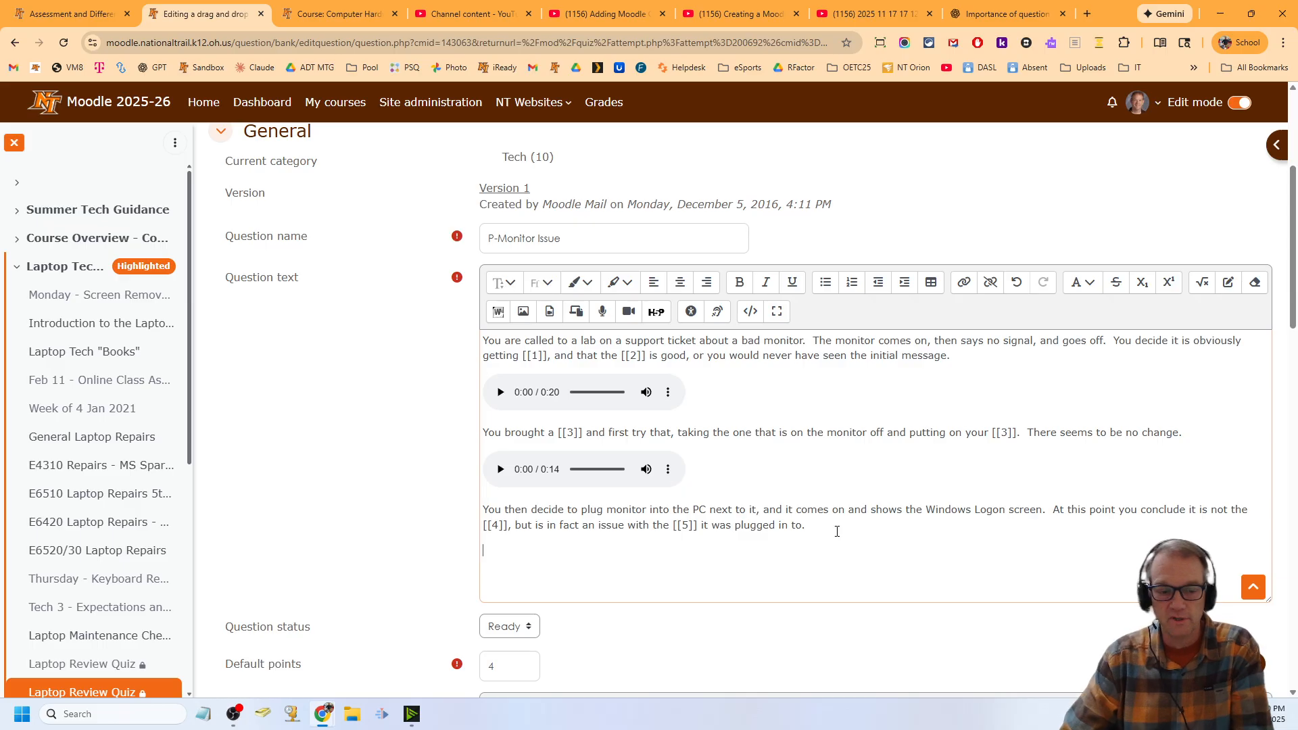
left_click(601, 313)
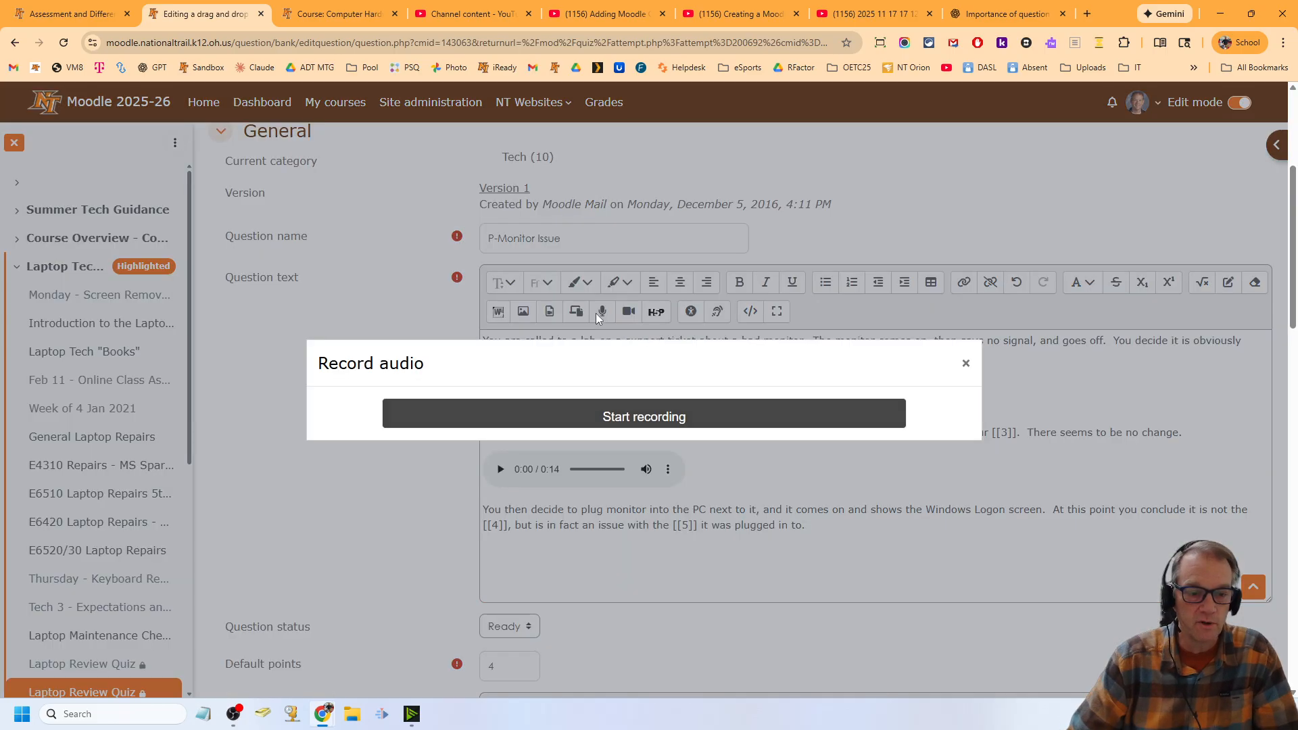
left_click(673, 419)
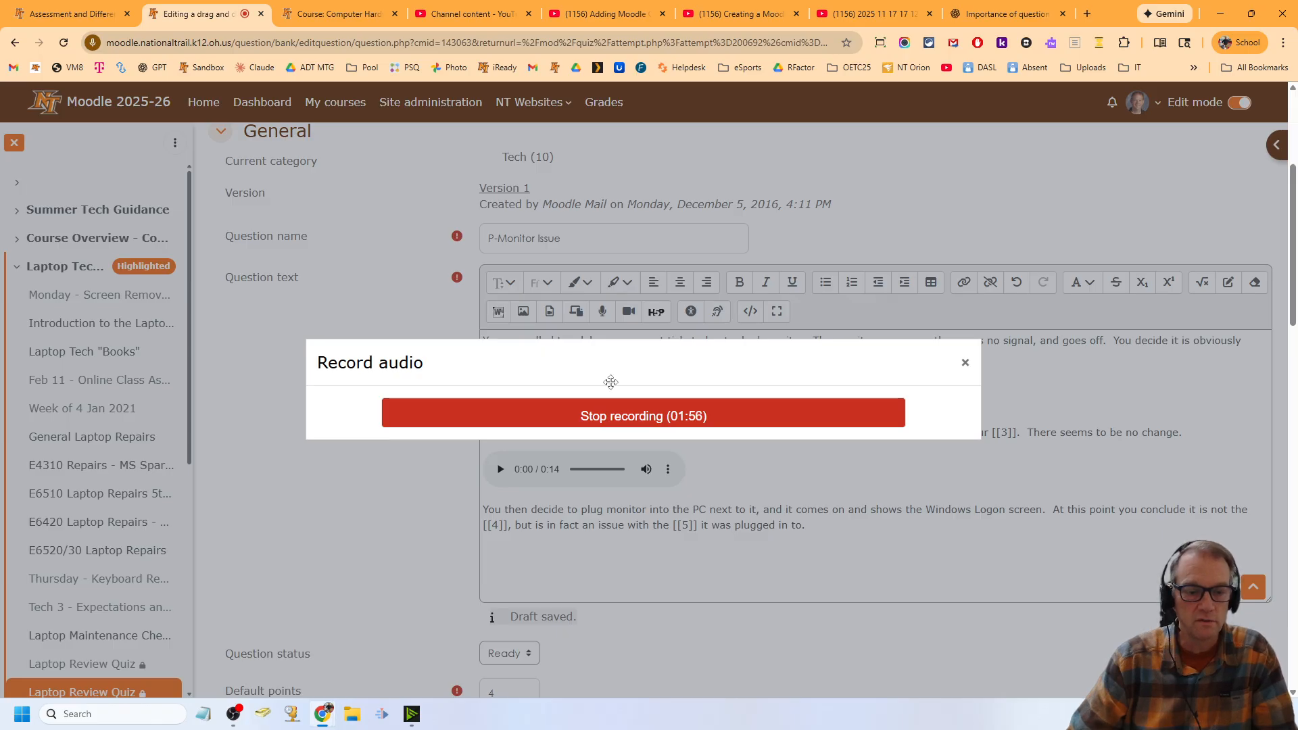
left_click(617, 418)
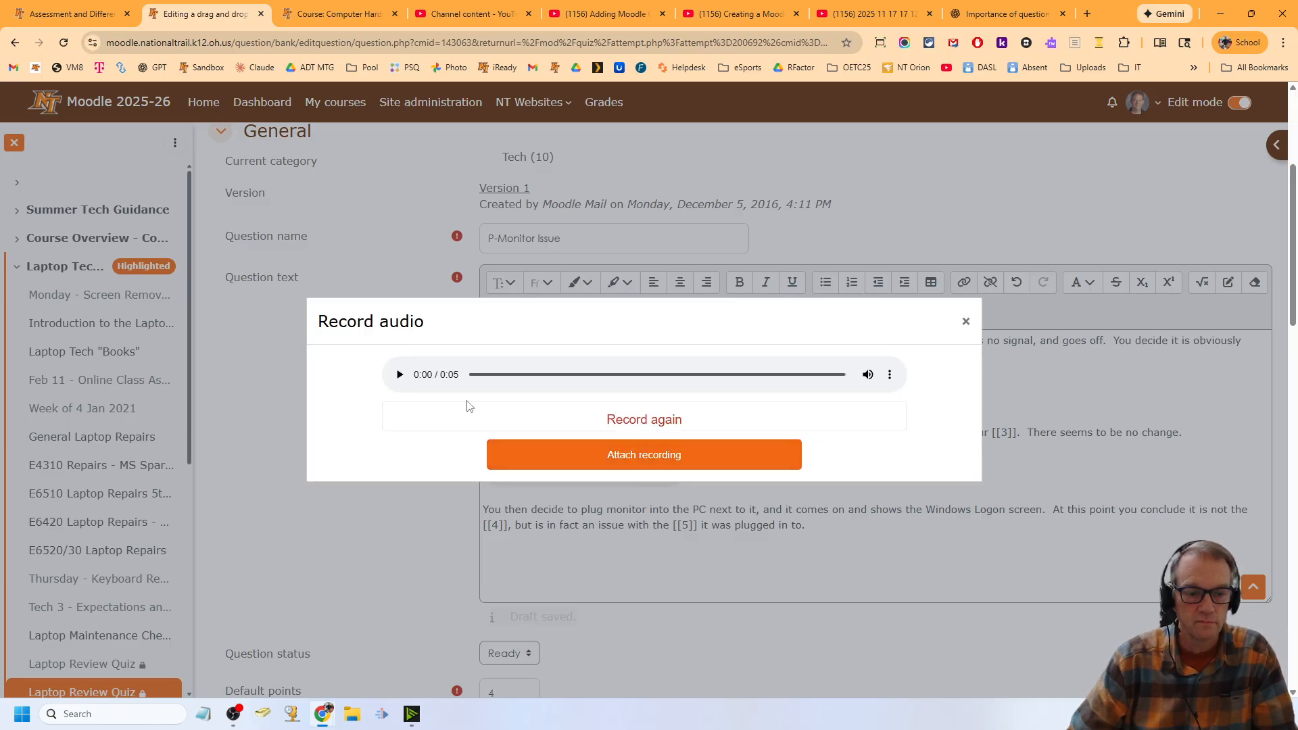
left_click(552, 417)
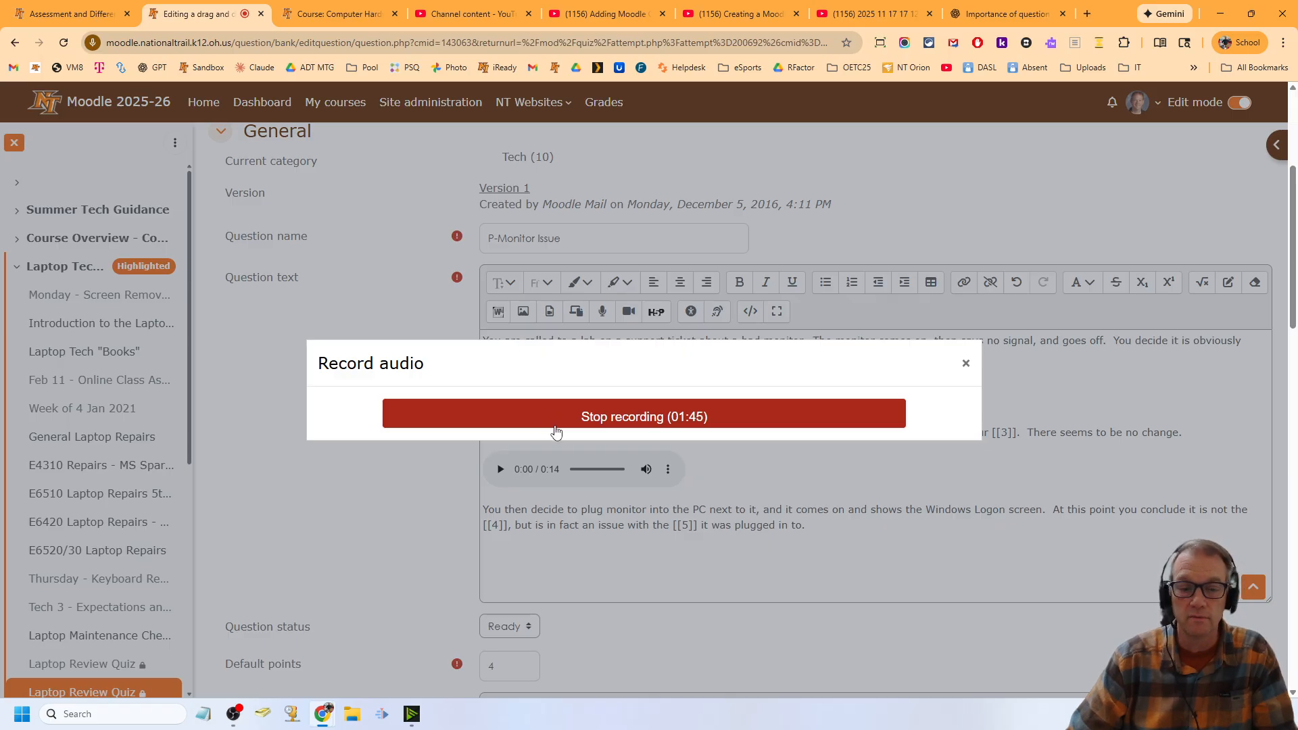
left_click(554, 424)
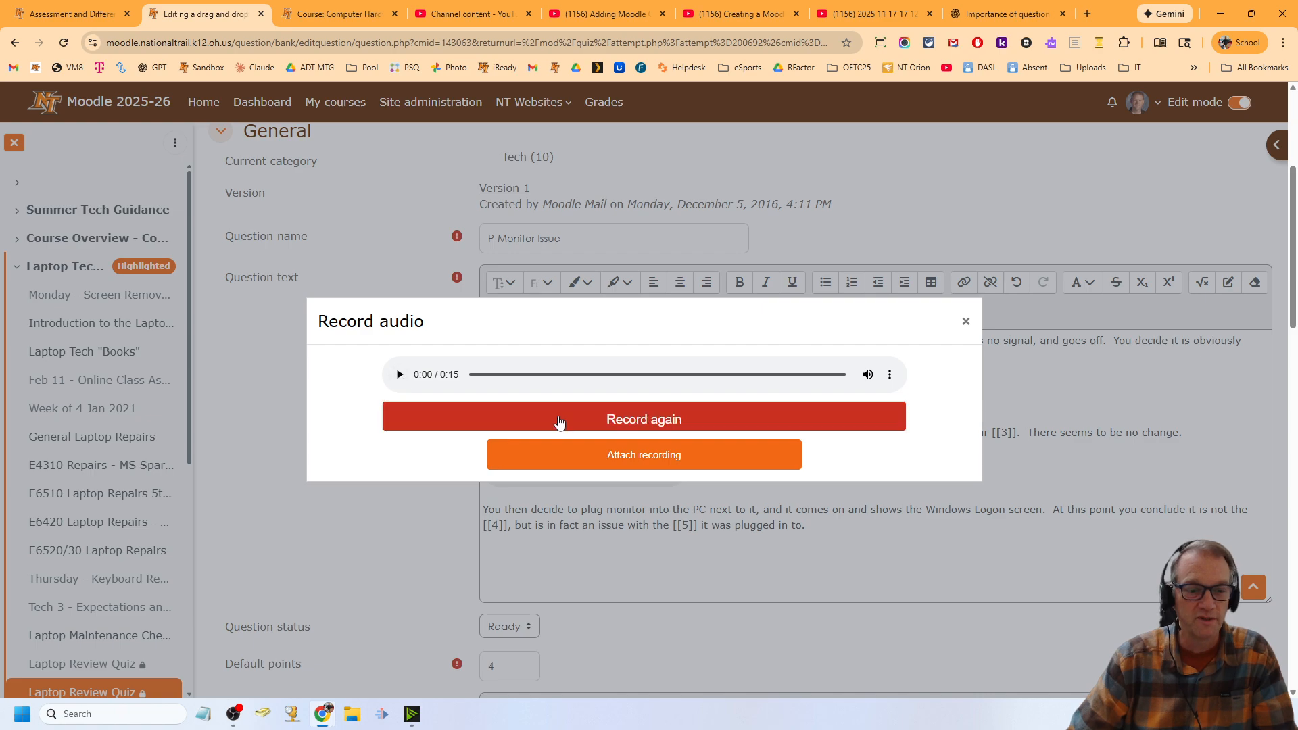
left_click(561, 419)
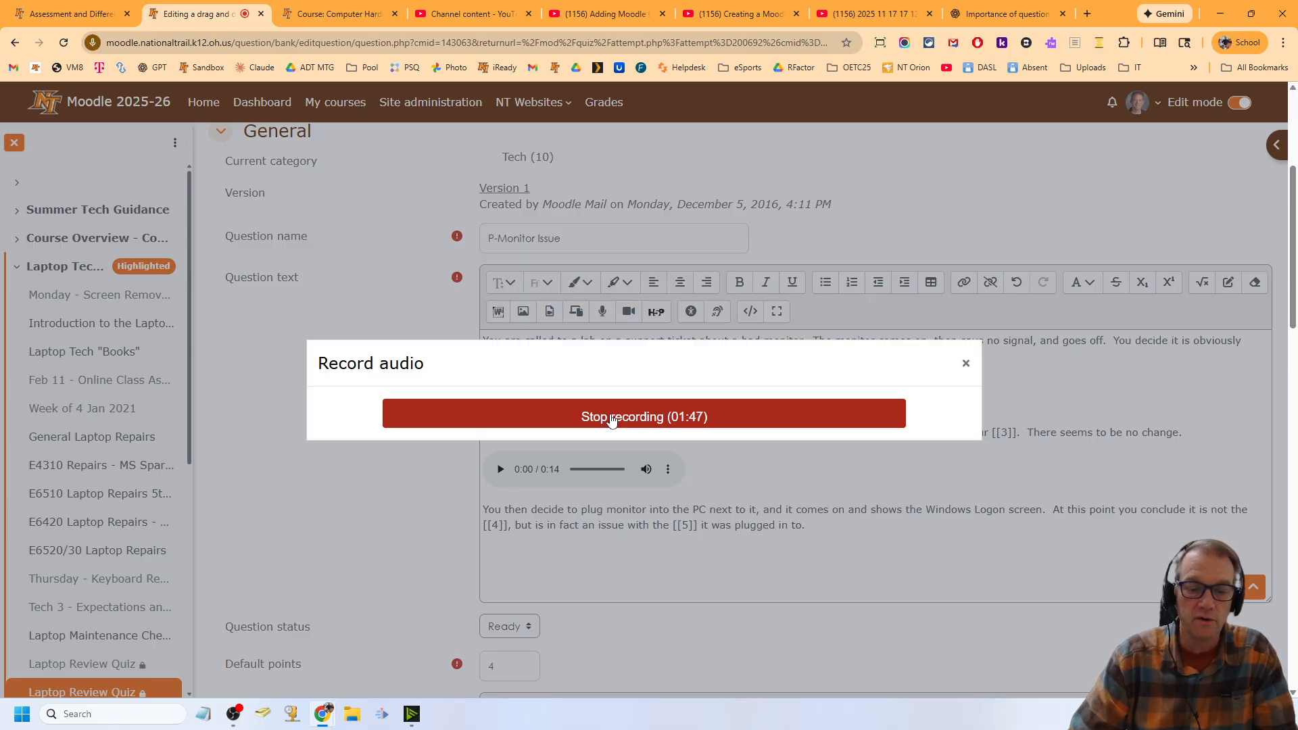
left_click(633, 420)
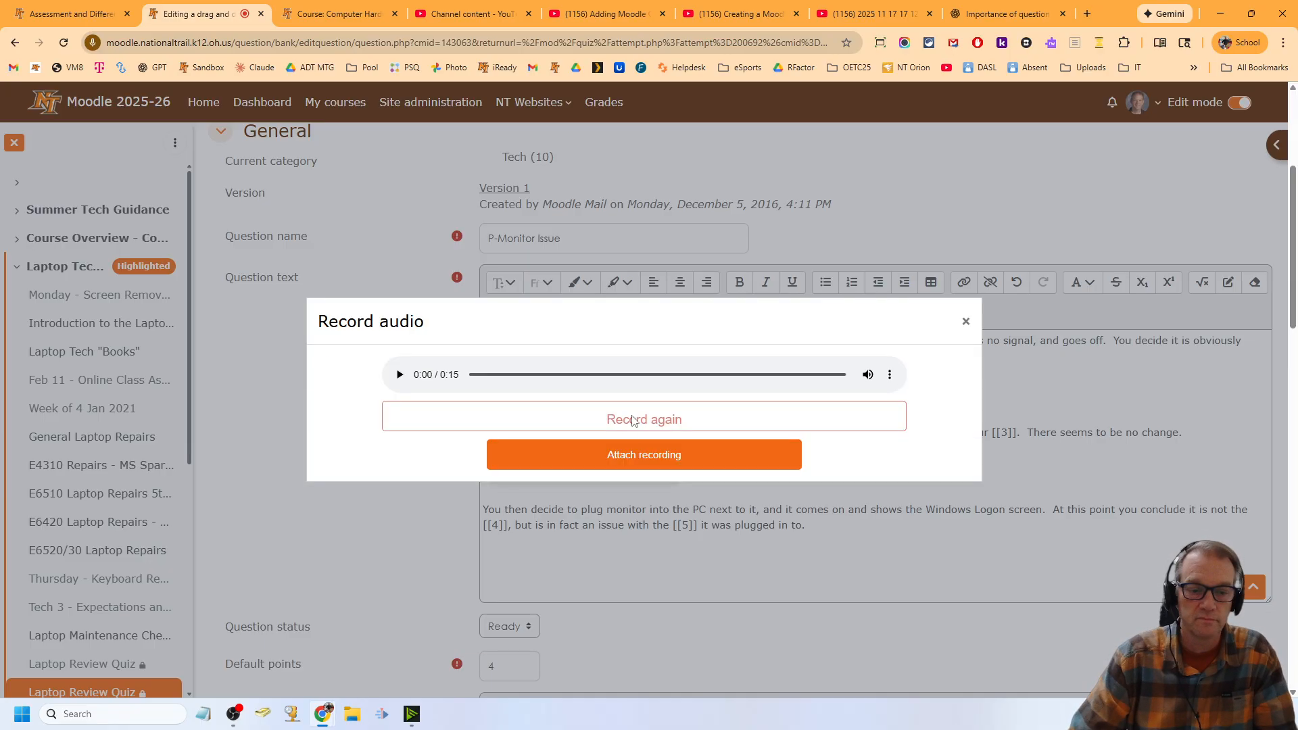
left_click(644, 458)
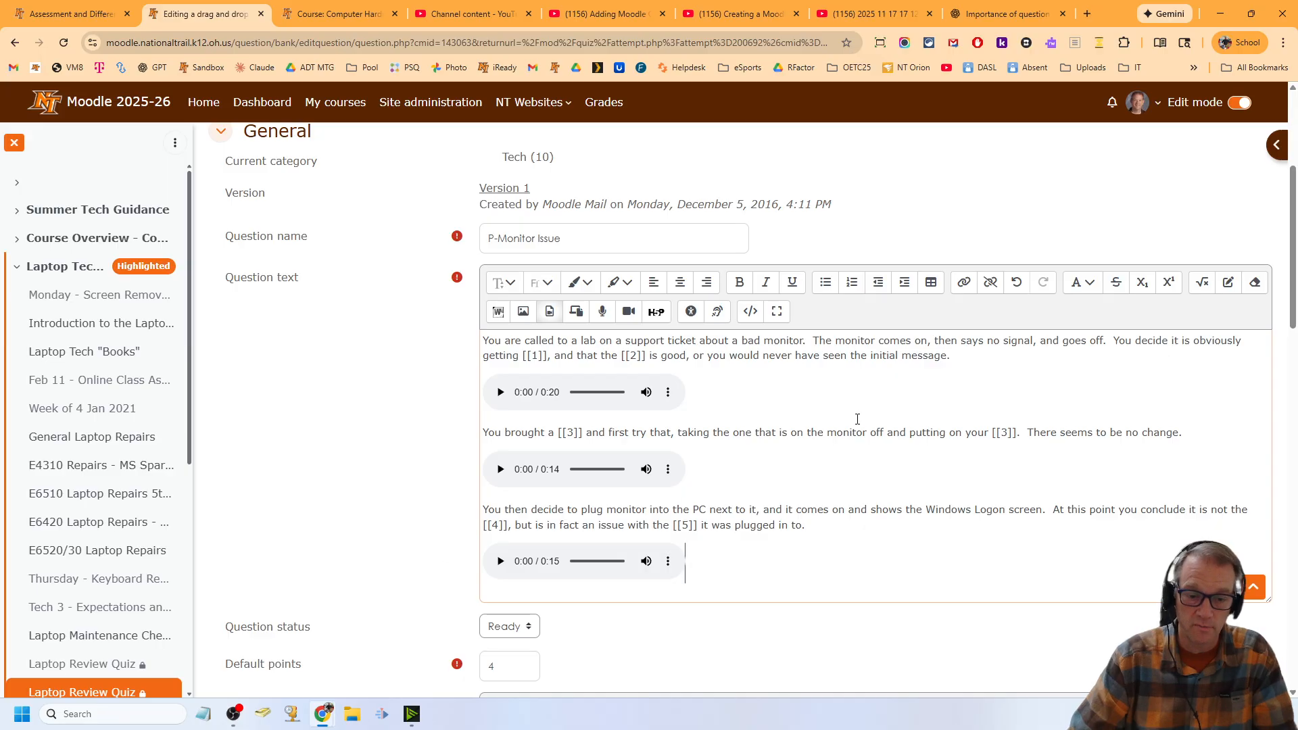
Save the changes to the P-Monitor Issue question and return to the quiz preview.
scroll(791, 415, "down", 7)
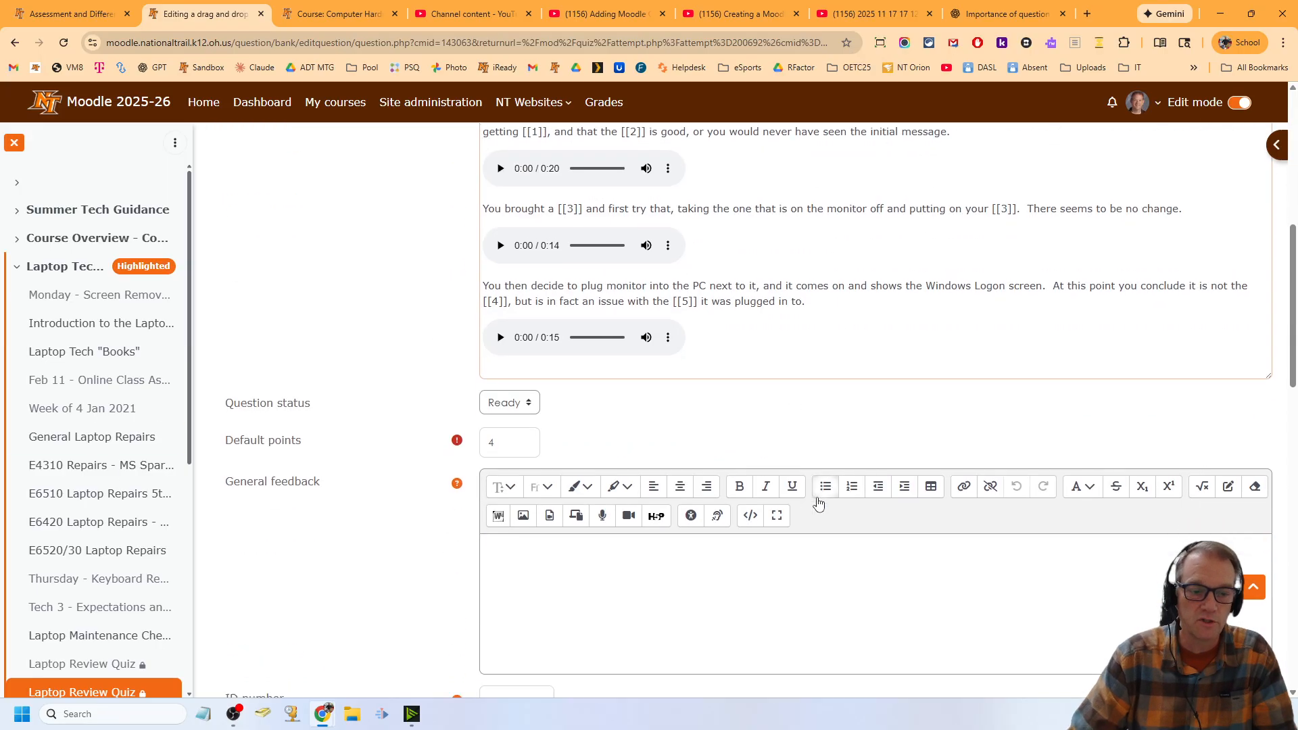
scroll(821, 506, "down", 10)
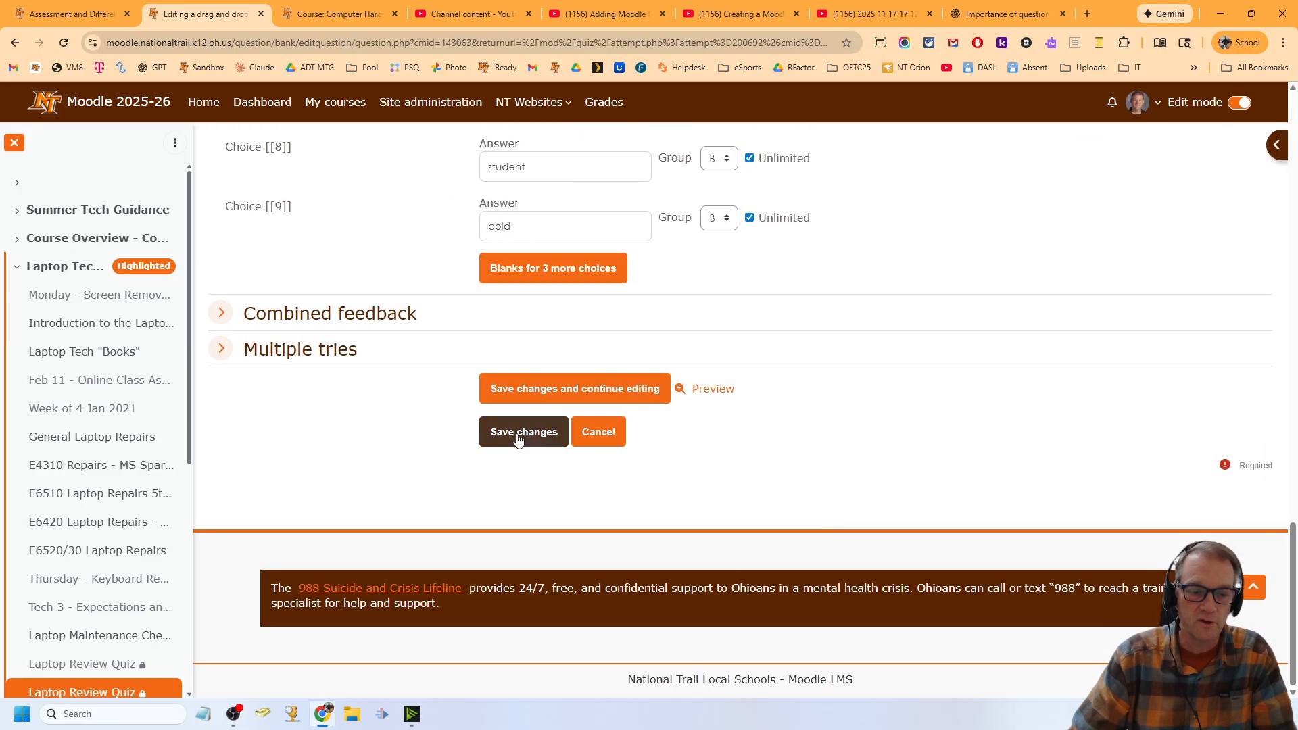
left_click(522, 431)
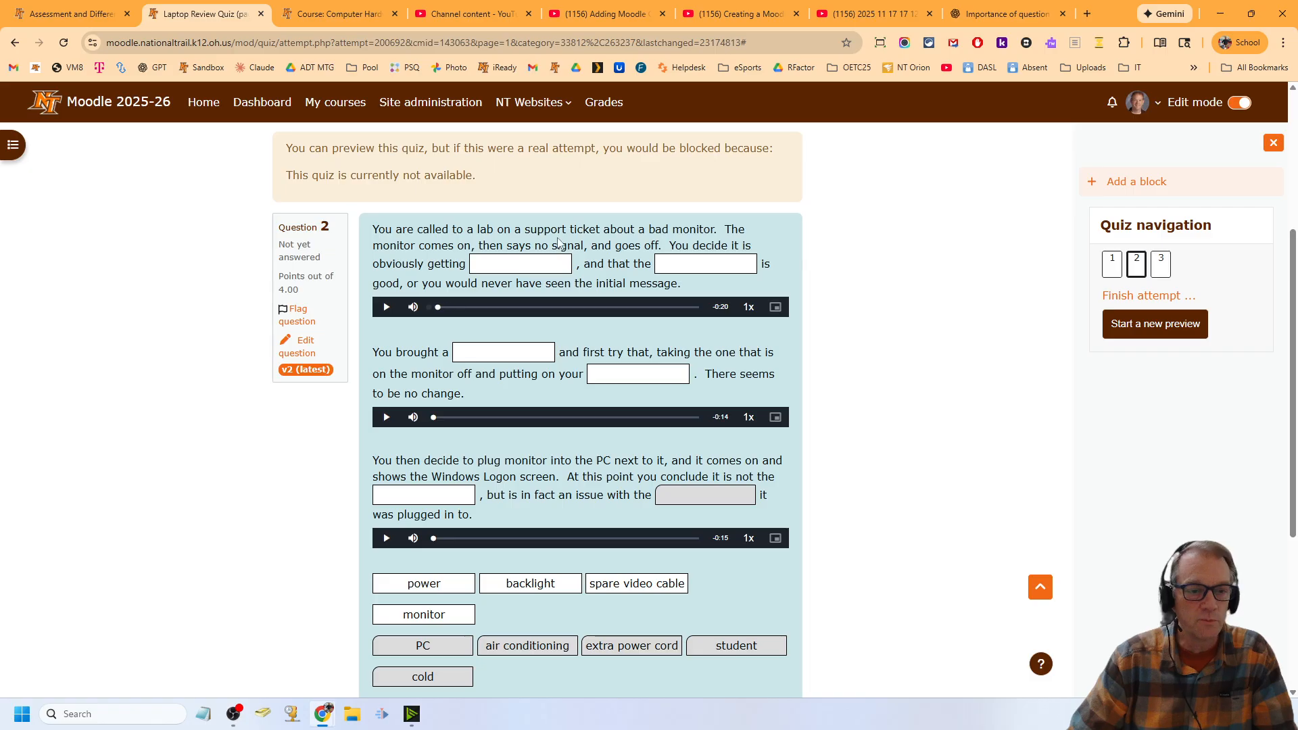
Play and pause the first audio recording in question 2, and advance the preview to question 3.
left_click(384, 305)
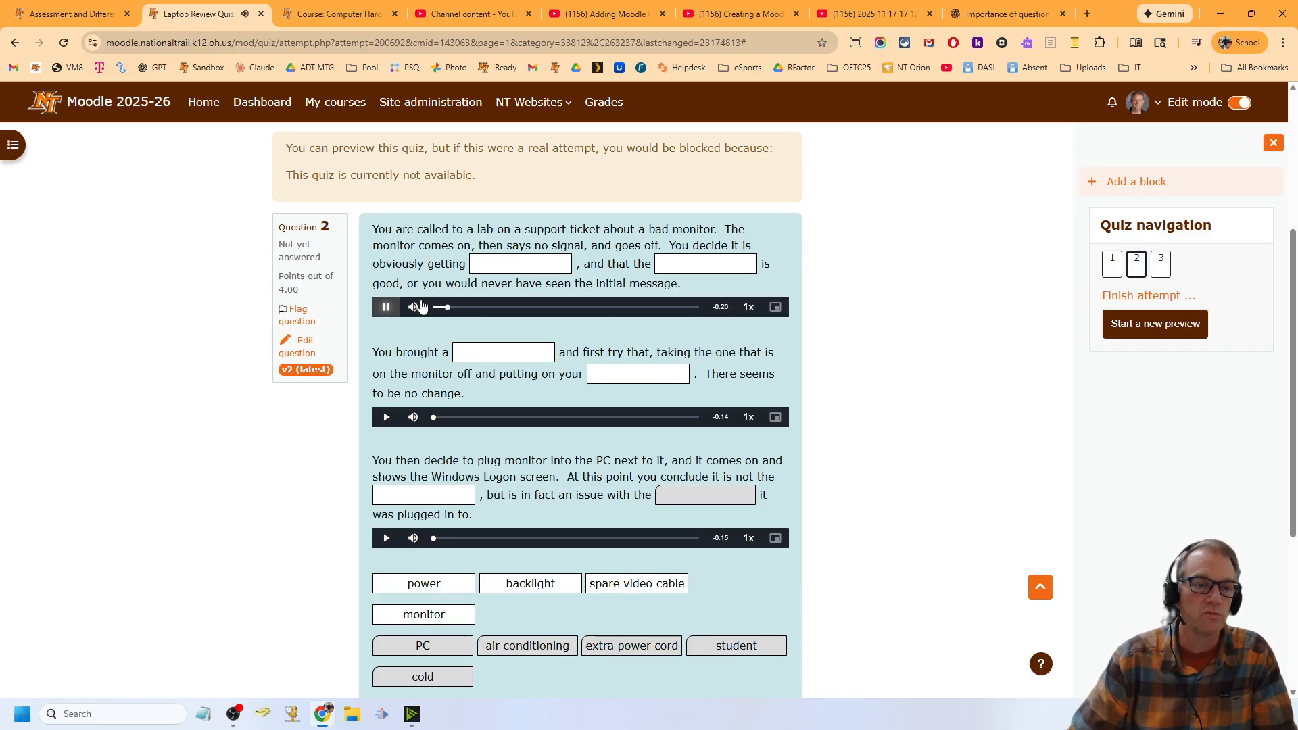
left_click(386, 308)
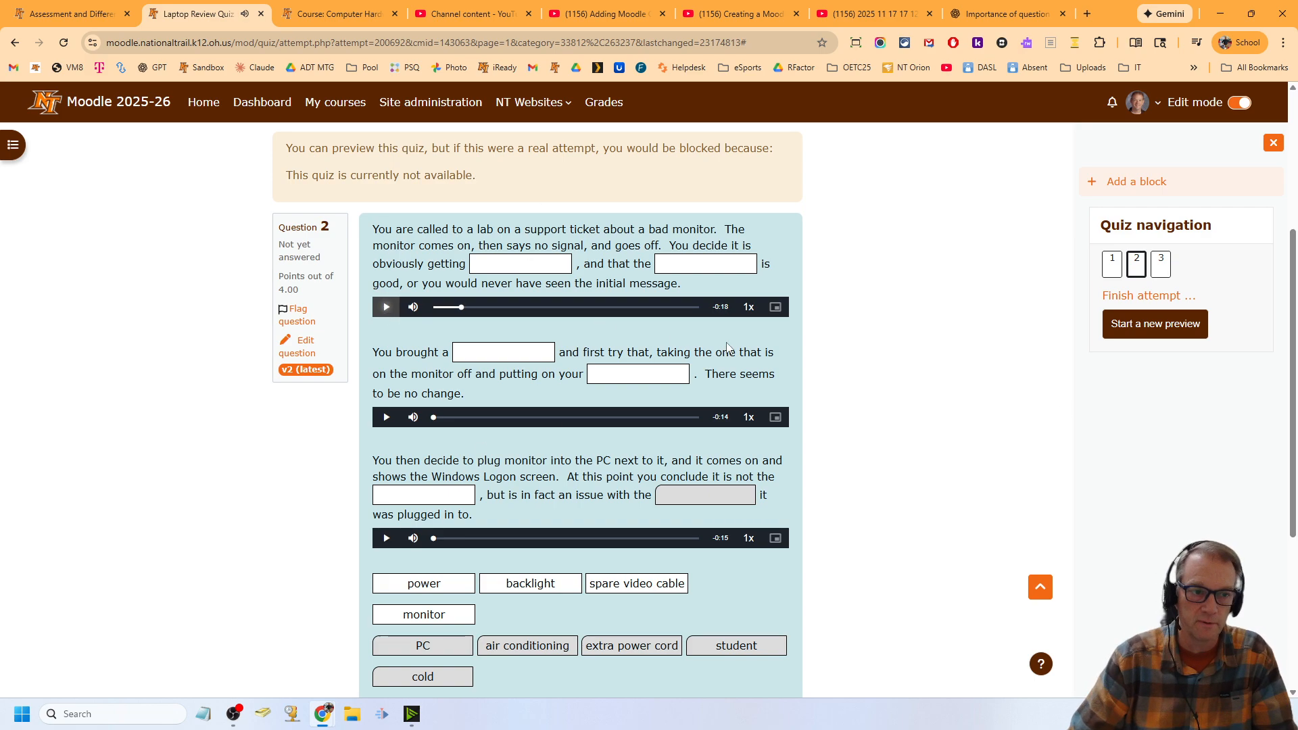
scroll(728, 352, "down", 2)
scroll(728, 353, "down", 2)
left_click(768, 459)
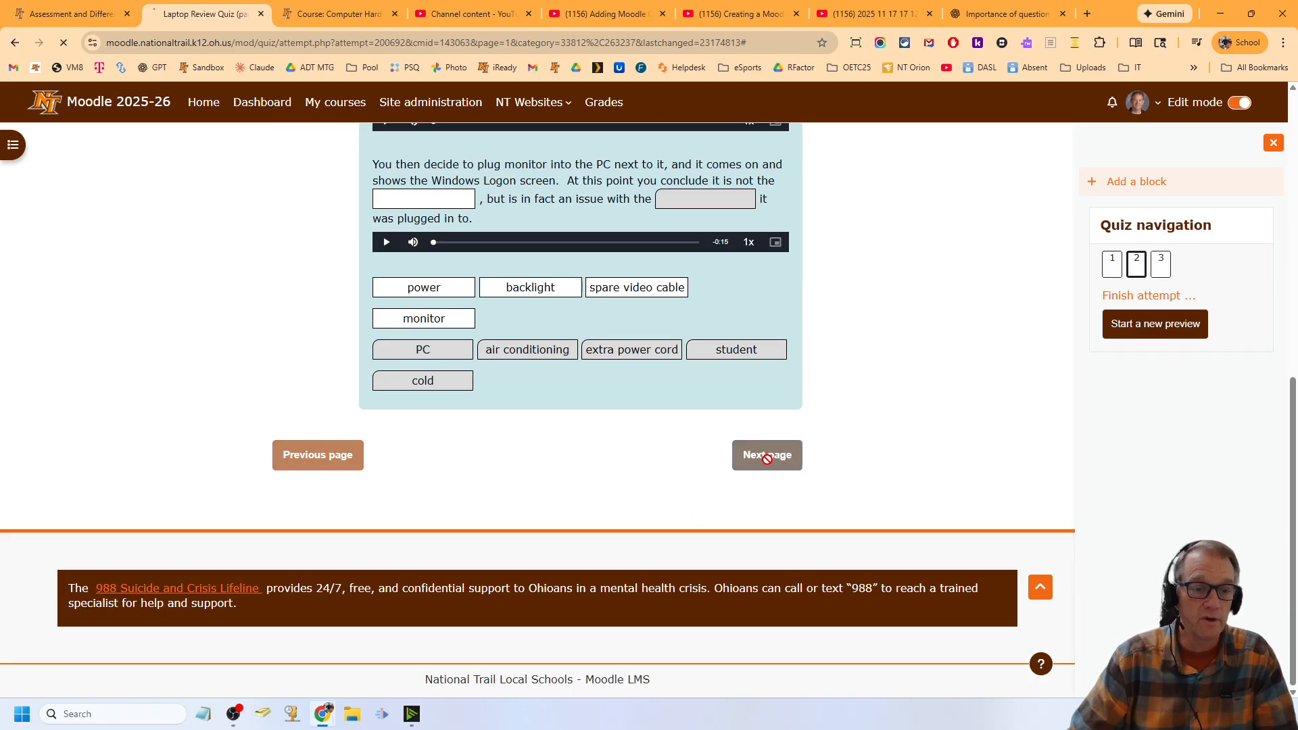
Look through question 3 and its answer choices, and proceed to the summary of the preview attempt.
scroll(898, 440, "down", 8)
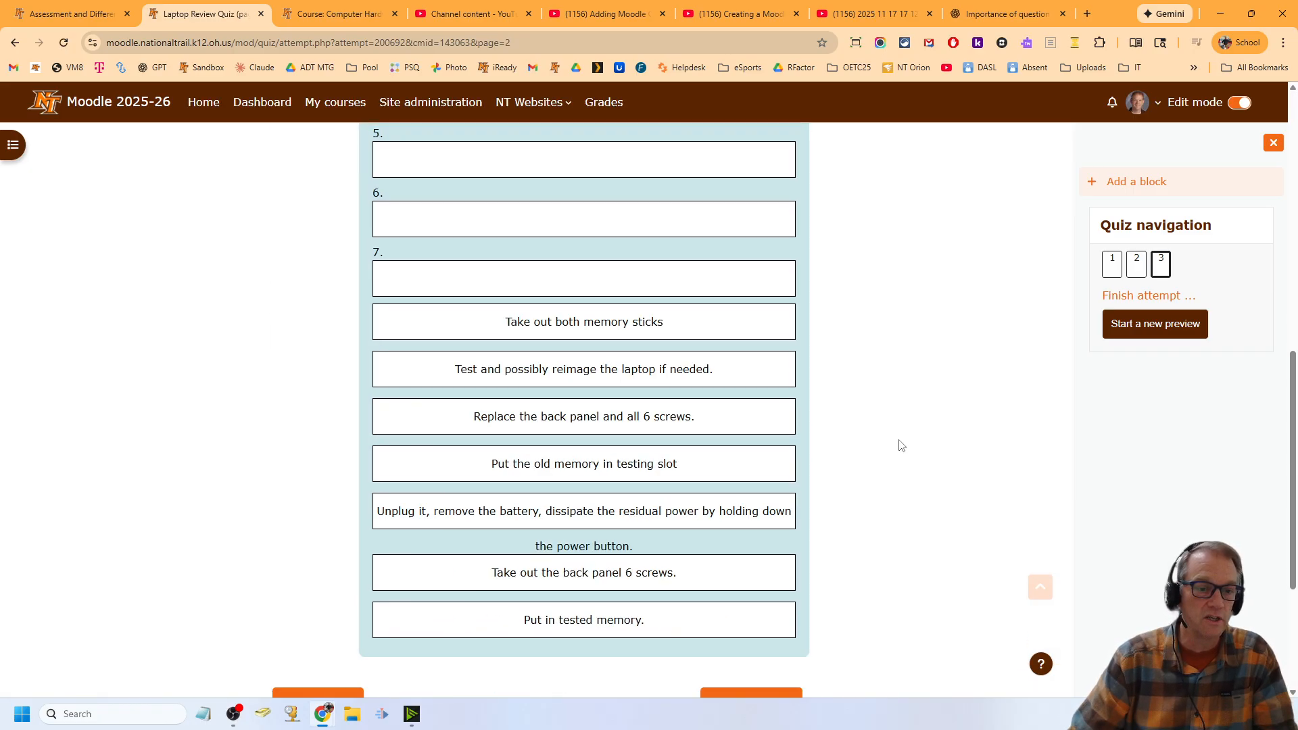
scroll(901, 446, "down", 3)
left_click(790, 456)
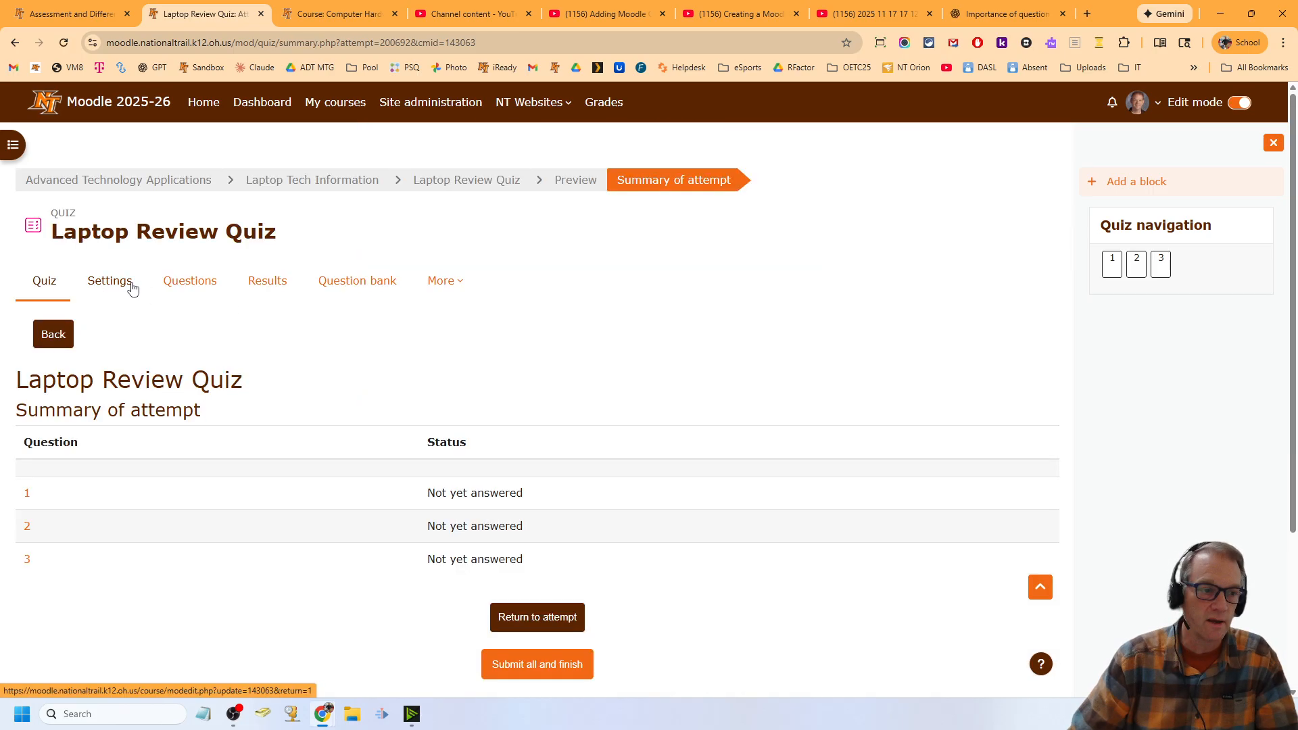
Check the quiz's question list, and return to the Laptop Tech Information section to view both Laptop Review Quiz entries.
left_click(206, 289)
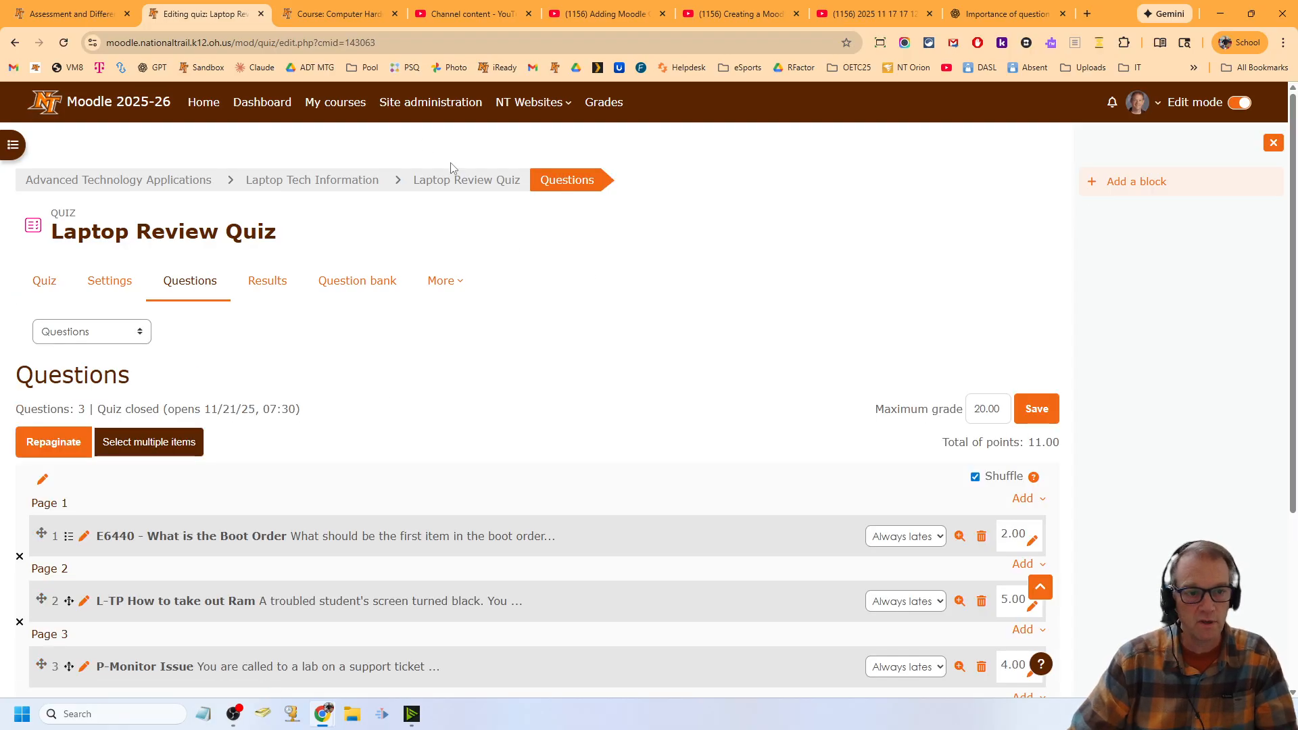
left_click(458, 184)
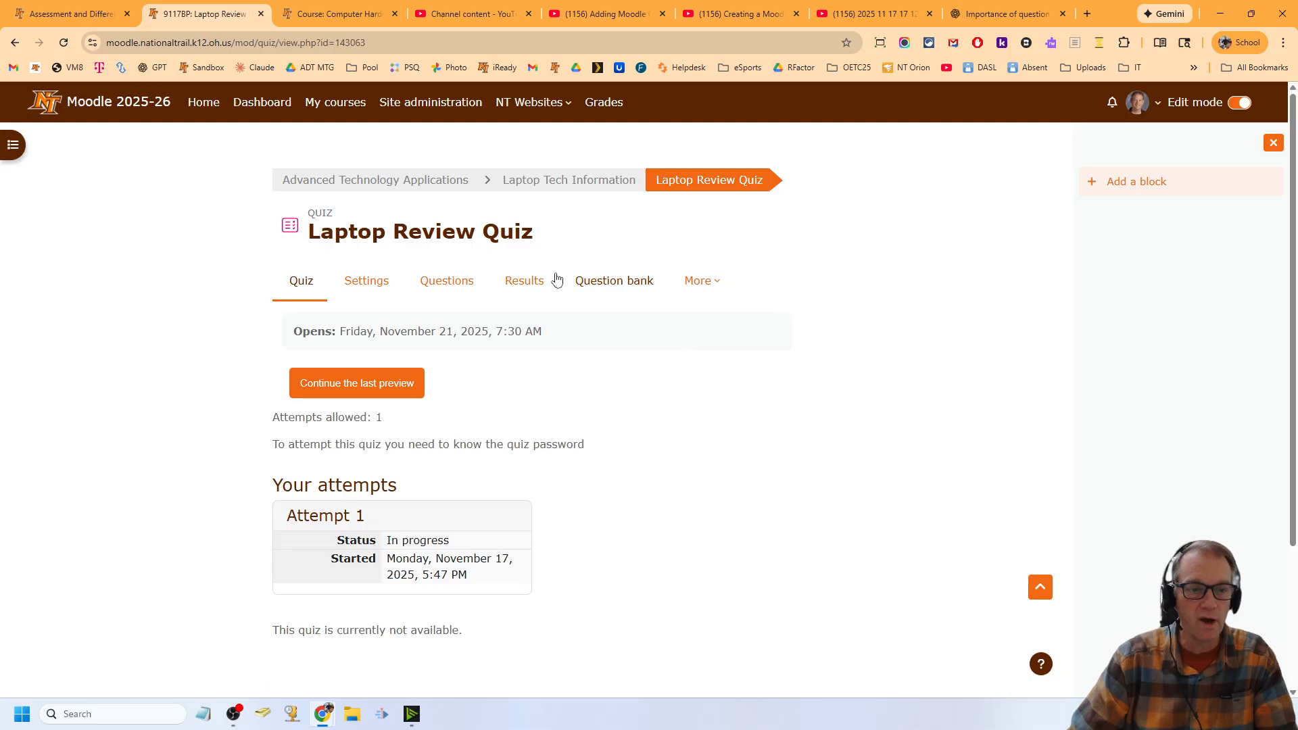
left_click(566, 187)
scroll(891, 399, "down", 15)
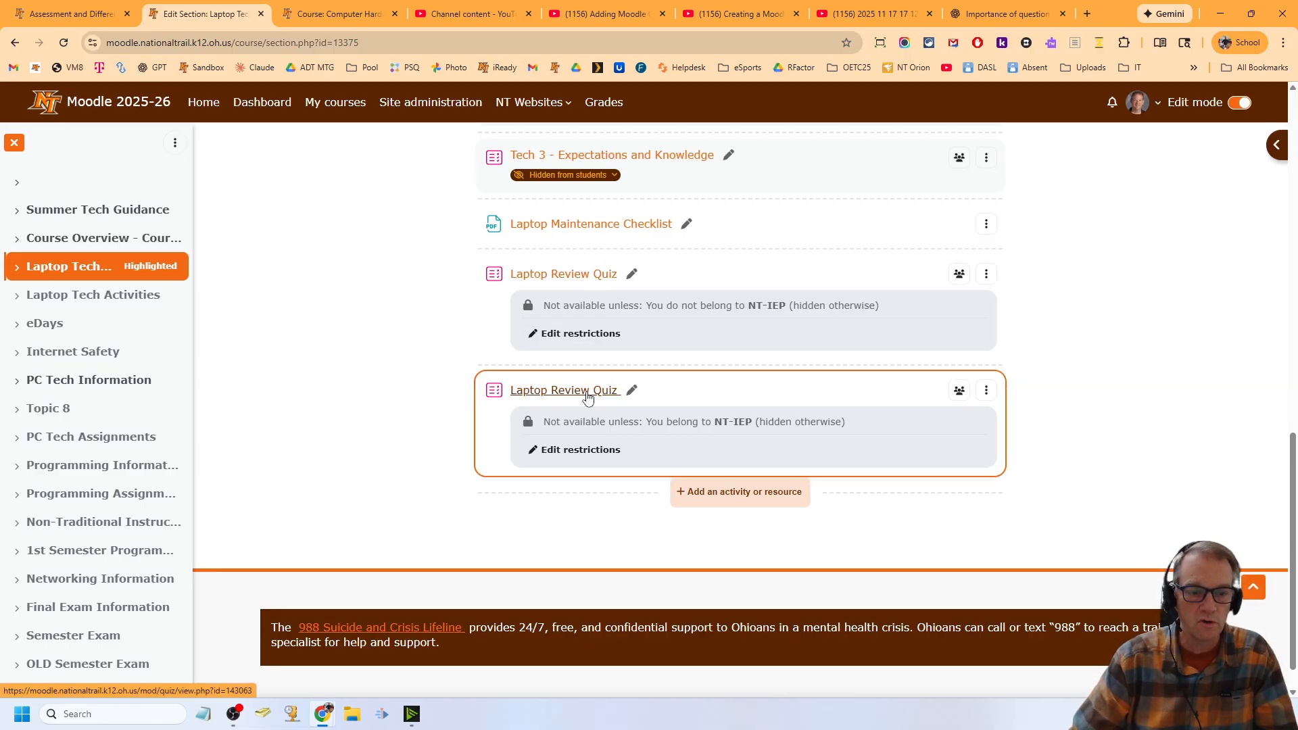
left_click(767, 501)
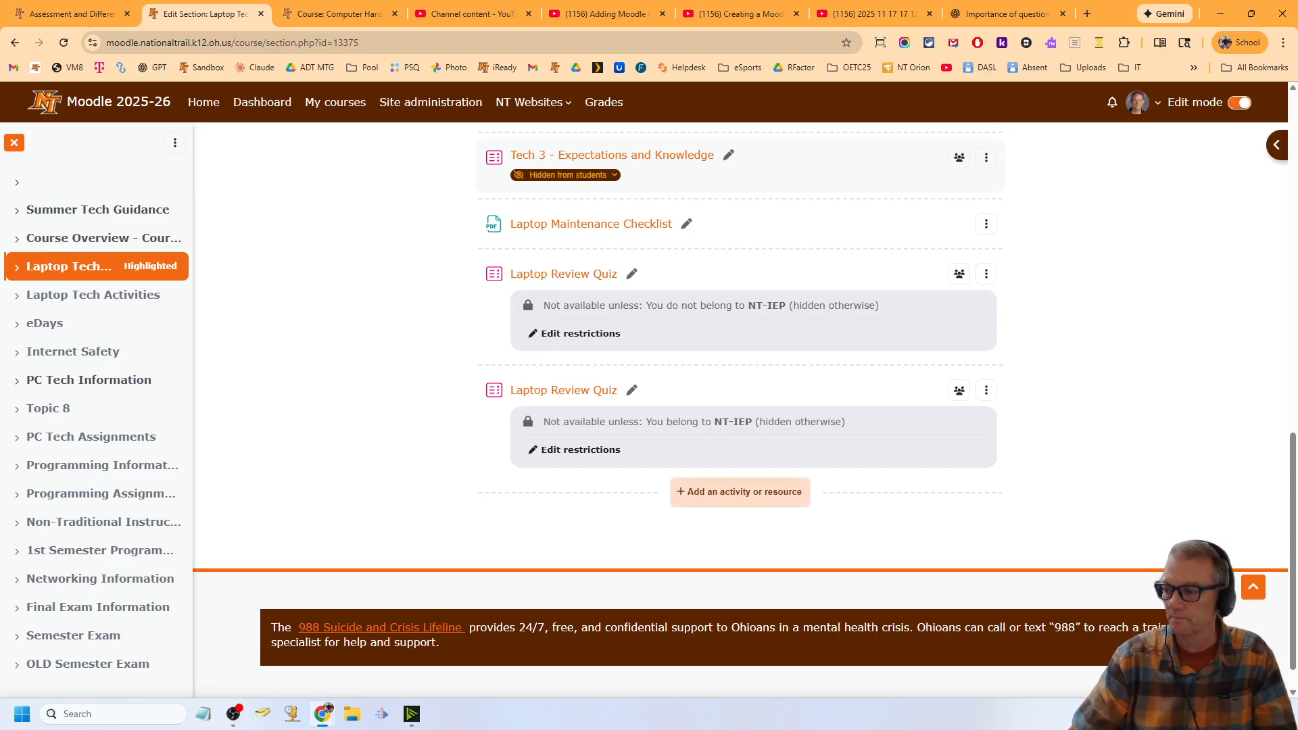